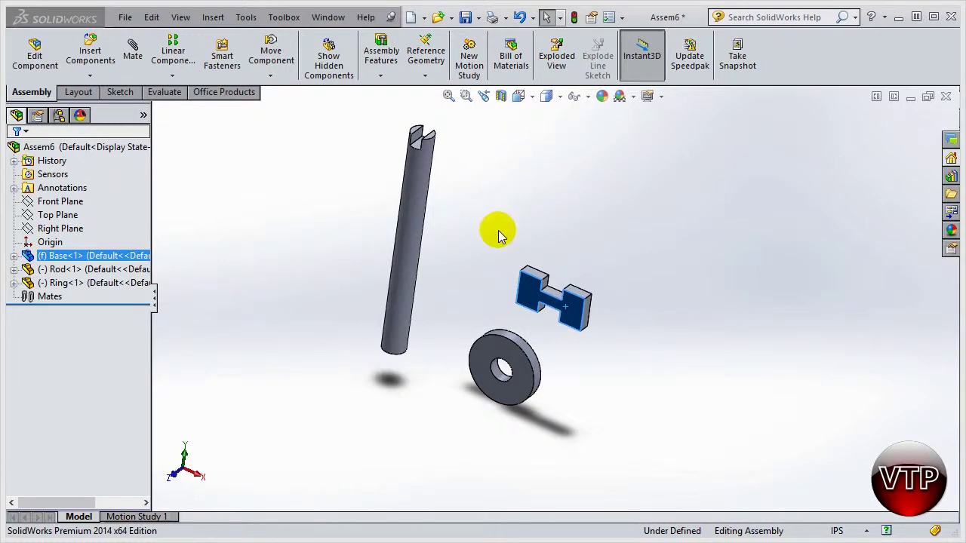
# - Save the assembly as Exercise 9 Mates without rebuilding it
pyautogui.click(196, 147)
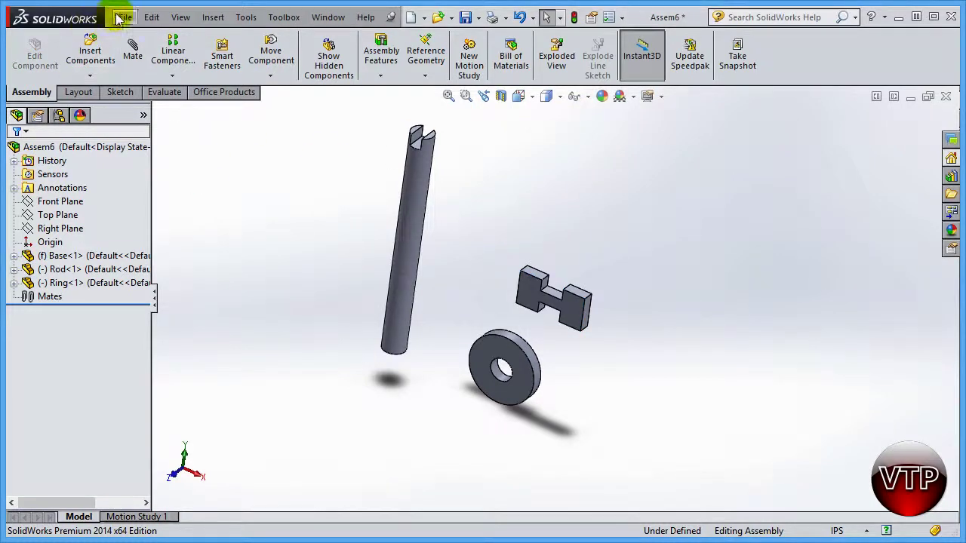
pyautogui.click(124, 17)
pyautogui.click(175, 85)
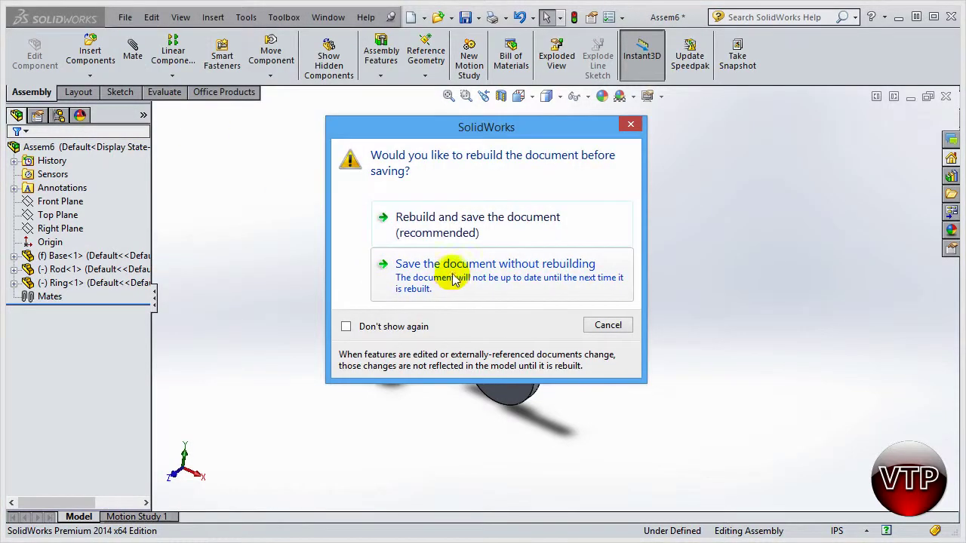
pyautogui.click(489, 274)
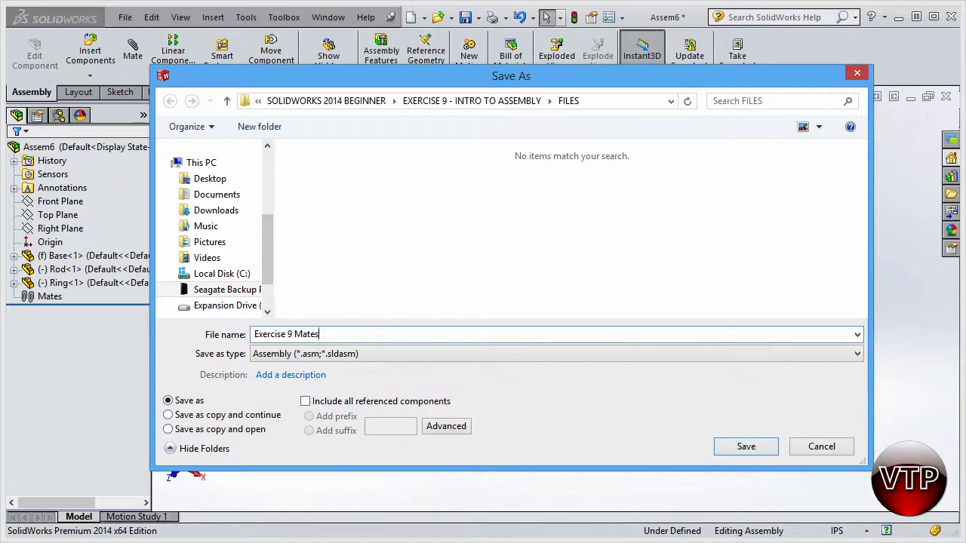
pyautogui.click(769, 450)
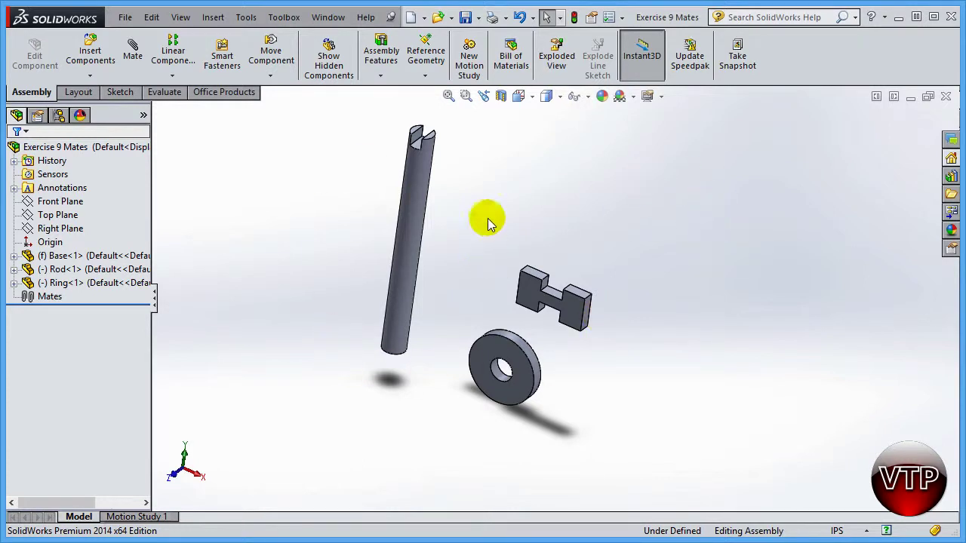
# - Move the rod so its slotted end sits just below the base
pyautogui.moveTo(424, 188); pyautogui.dragTo(535, 385)
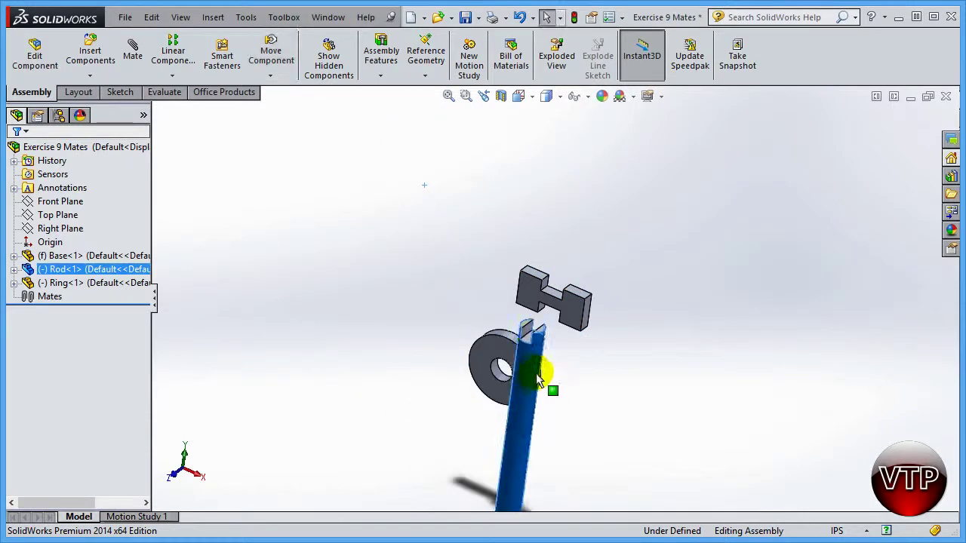
pyautogui.scroll(-6, 535, 385)
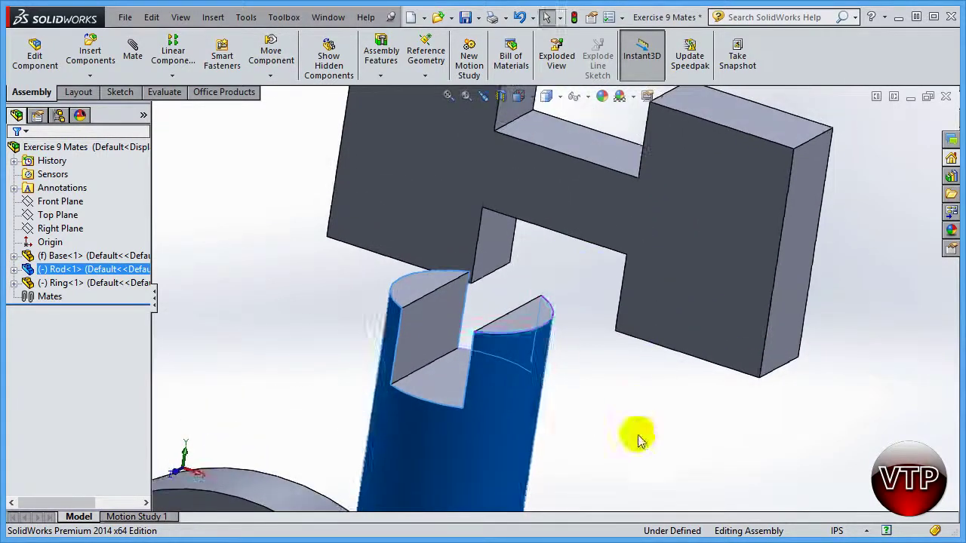
pyautogui.click(636, 420)
# - Examine the rod's slot faces and the base's notch faces to decide which ones mate together
pyautogui.click(426, 343)
pyautogui.moveTo(426, 343); pyautogui.dragTo(491, 344, button='middle')
pyautogui.click(410, 120)
pyautogui.moveTo(410, 129); pyautogui.dragTo(334, 199, button='middle')
pyautogui.click(333, 198)
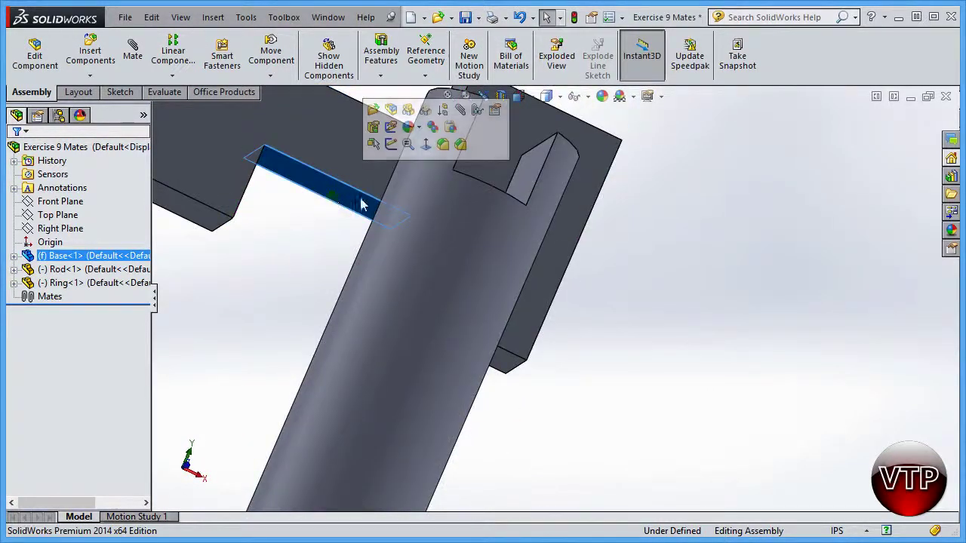
pyautogui.click(668, 356)
pyautogui.moveTo(669, 356); pyautogui.dragTo(510, 249, button='middle')
pyautogui.scroll(-4, 510, 249)
pyautogui.click(690, 106)
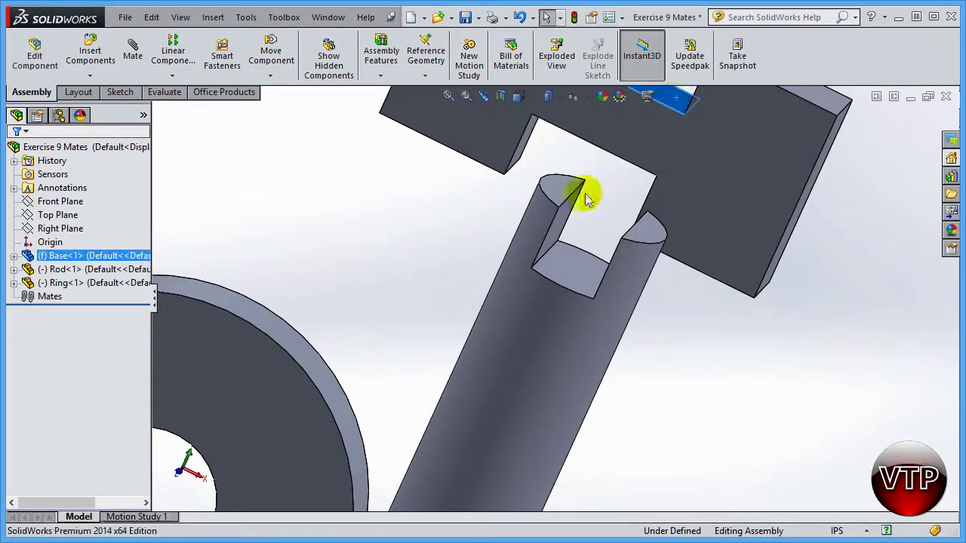
pyautogui.click(574, 230)
pyautogui.moveTo(571, 222); pyautogui.dragTo(562, 199, button='middle')
pyautogui.click(711, 356)
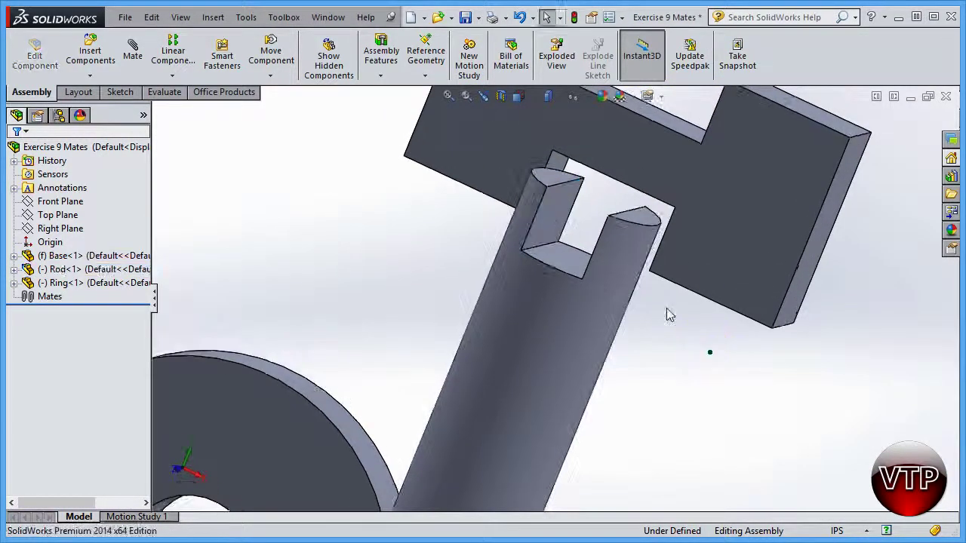
pyautogui.moveTo(565, 194); pyautogui.dragTo(610, 194, button='middle')
pyautogui.click(577, 171)
pyautogui.click(528, 270)
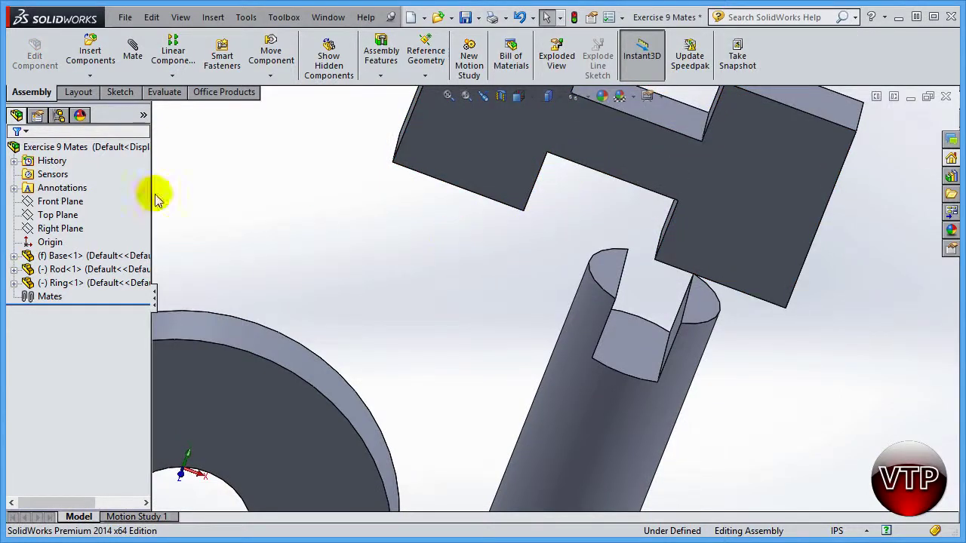
# - Add a Coincident mate between the floor face of the base's upper notch and a side face of the rod's slot
pyautogui.click(134, 50)
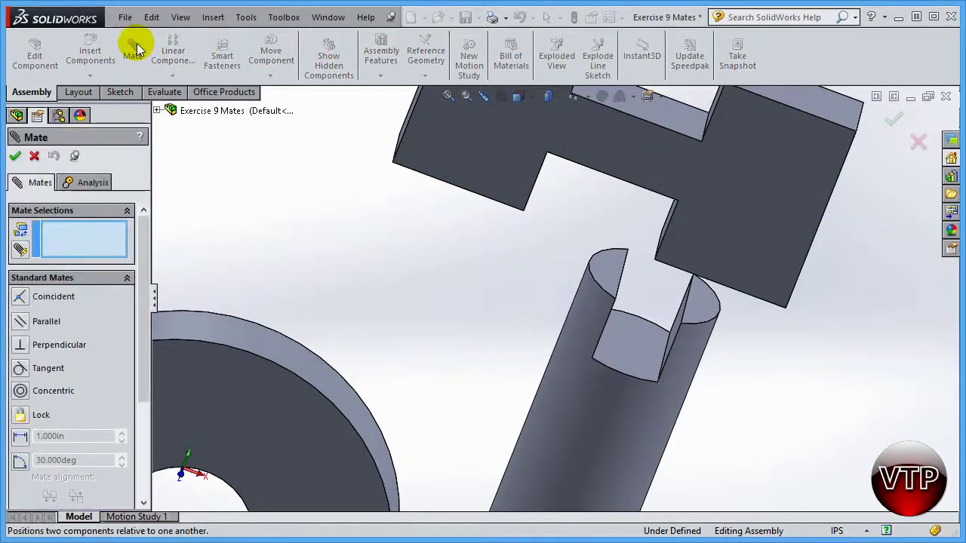
pyautogui.click(678, 121)
pyautogui.moveTo(598, 217); pyautogui.dragTo(511, 237, button='middle')
pyautogui.click(472, 233)
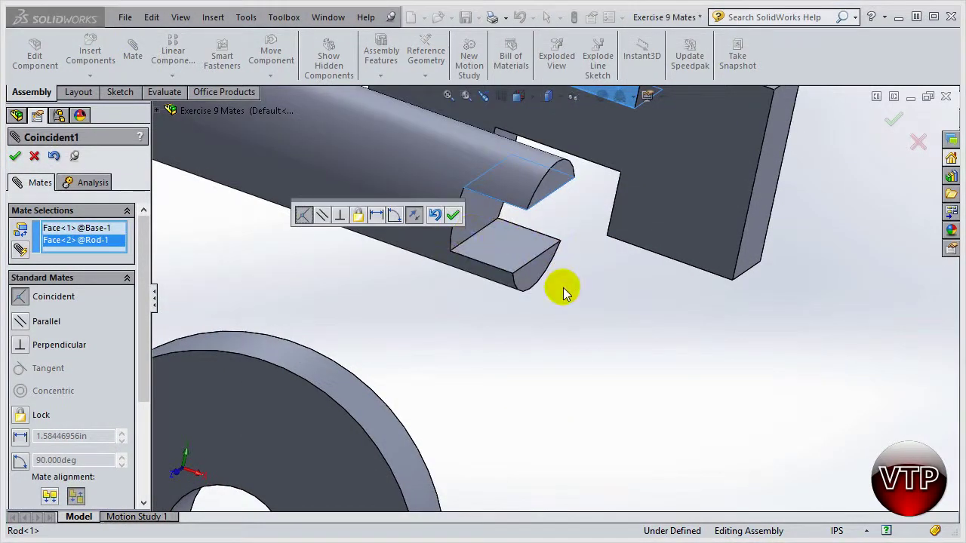
pyautogui.moveTo(568, 326); pyautogui.dragTo(578, 270, button='middle')
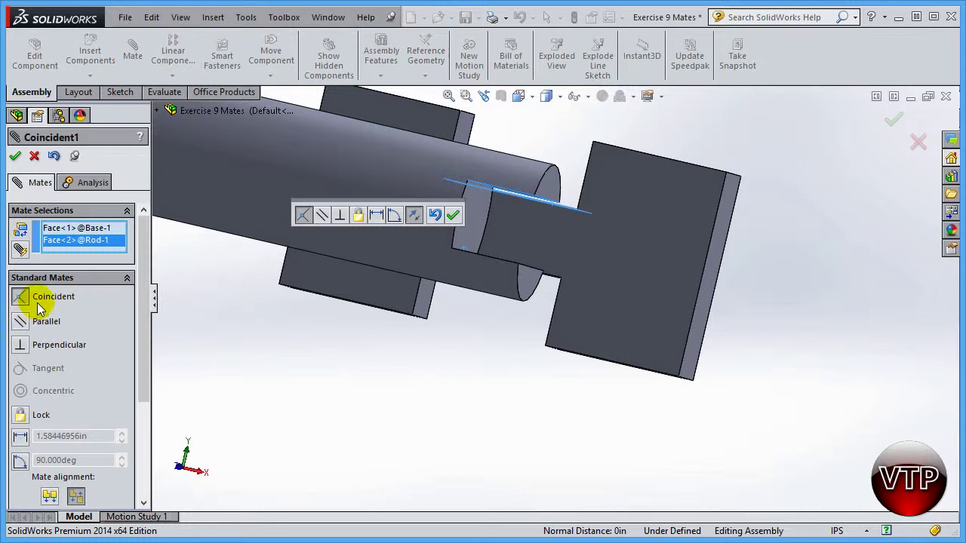
pyautogui.moveTo(448, 274); pyautogui.dragTo(558, 212)
pyautogui.moveTo(492, 315); pyautogui.dragTo(494, 347, button='middle')
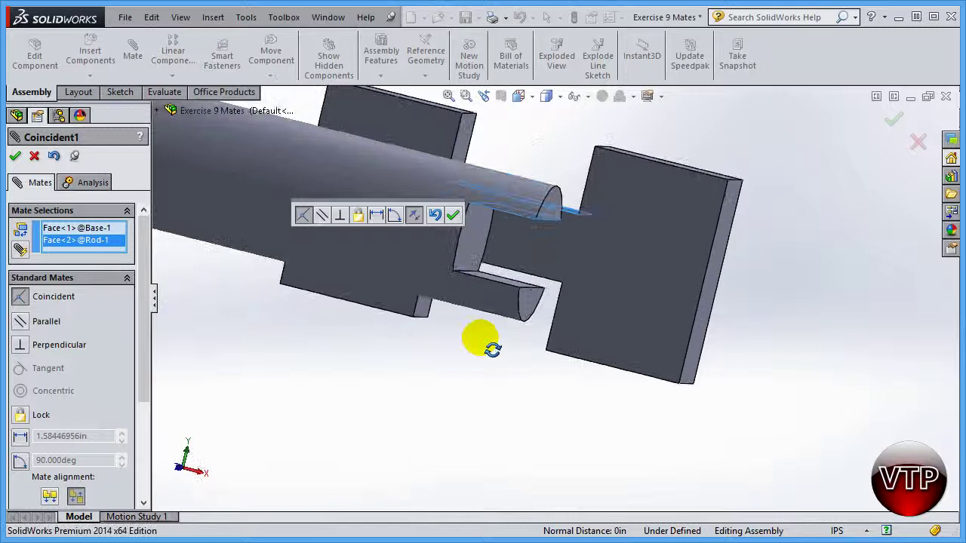
pyautogui.click(454, 217)
# - Slide the rod along the mated face so its slot straddles the base's narrow middle section
pyautogui.moveTo(409, 213); pyautogui.dragTo(468, 189)
pyautogui.moveTo(572, 215); pyautogui.dragTo(528, 103)
pyautogui.click(519, 96)
pyautogui.click(538, 152)
pyautogui.scroll(-3, 713, 204)
pyautogui.scroll(-5, 721, 204)
# - Try a Coincident mate between the rod's slot edge and the base's upper notch edge
pyautogui.click(618, 232)
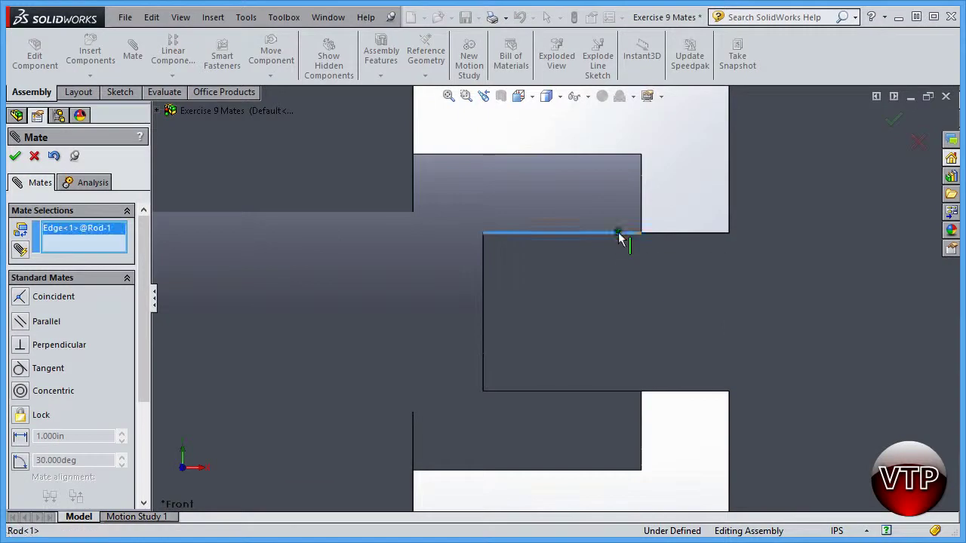
pyautogui.click(664, 232)
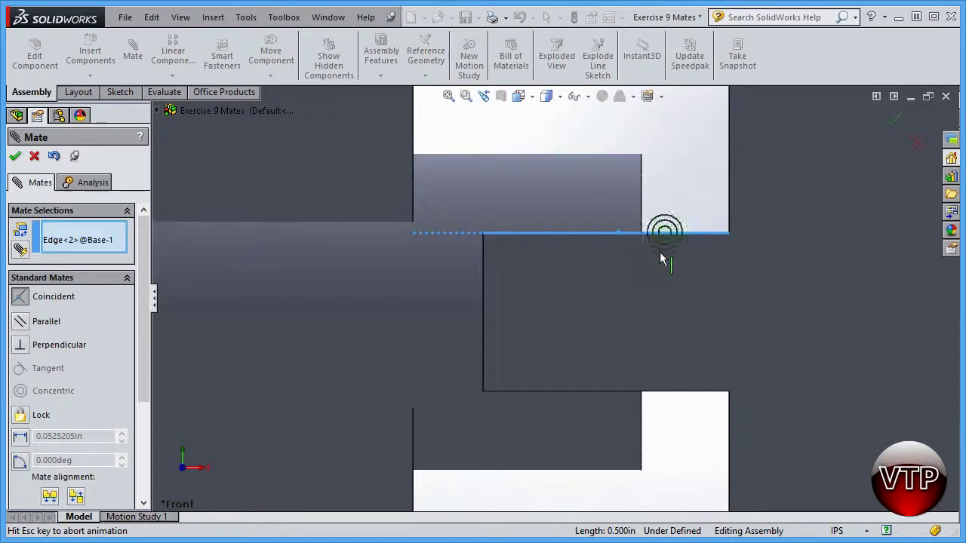
pyautogui.click(530, 98)
pyautogui.click(561, 153)
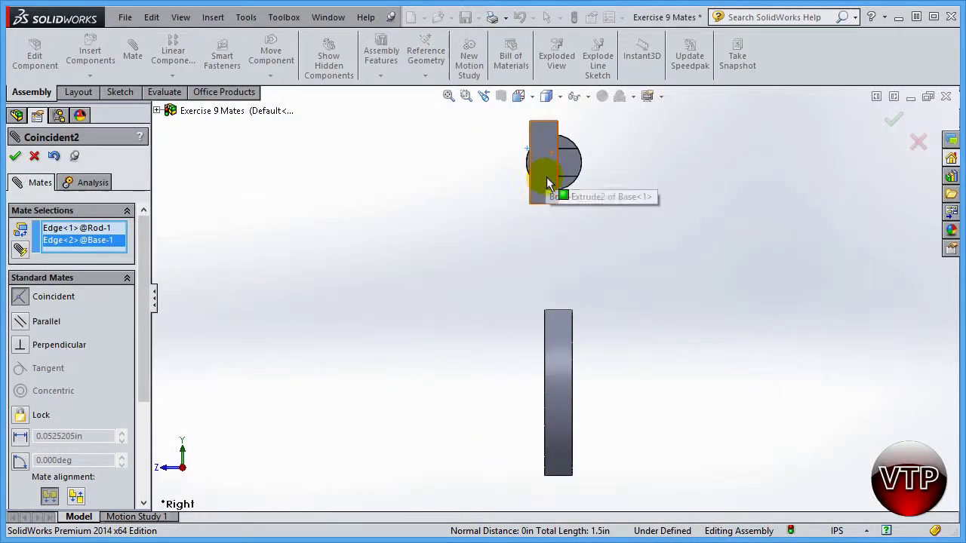
pyautogui.scroll(-5, 547, 185)
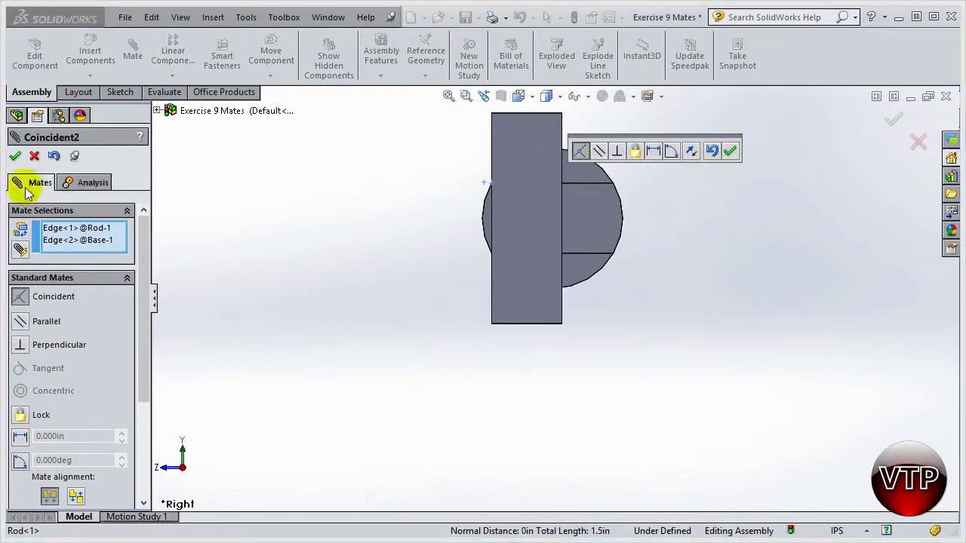
pyautogui.click(15, 155)
# - Shift the rod in the Right view until it is roughly centred across the base's thickness
pyautogui.moveTo(587, 211)
pyautogui.mouseDown()
pyautogui.moveTo(563, 178)
pyautogui.moveTo(579, 197)
pyautogui.mouseUp()
pyautogui.click(520, 98)
pyautogui.click(556, 151)
pyautogui.moveTo(576, 167)
pyautogui.mouseDown()
pyautogui.moveTo(578, 156)
pyautogui.moveTo(591, 172)
pyautogui.moveTo(556, 162)
pyautogui.moveTo(521, 127)
pyautogui.moveTo(571, 160)
pyautogui.moveTo(556, 159)
pyautogui.moveTo(577, 155)
pyautogui.mouseUp()
pyautogui.click(428, 240)
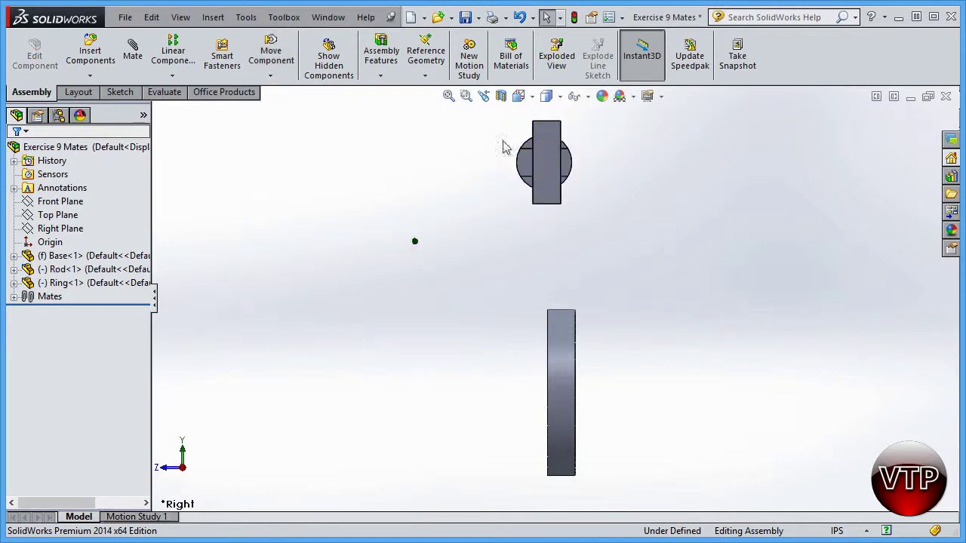
pyautogui.moveTo(508, 172); pyautogui.dragTo(528, 155, button='middle')
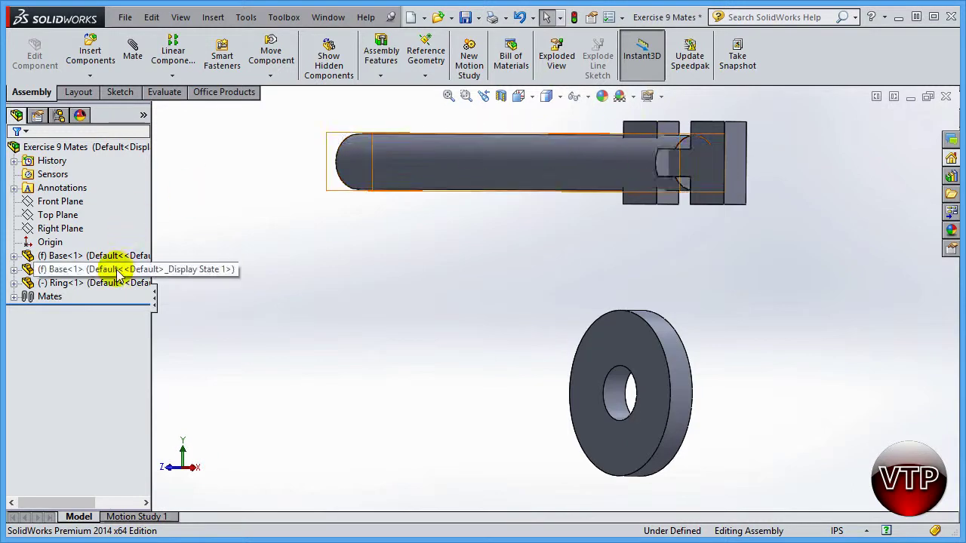
# - Open the coincident mate between the base and the rod for editing and examine its two mated faces
pyautogui.click(13, 297)
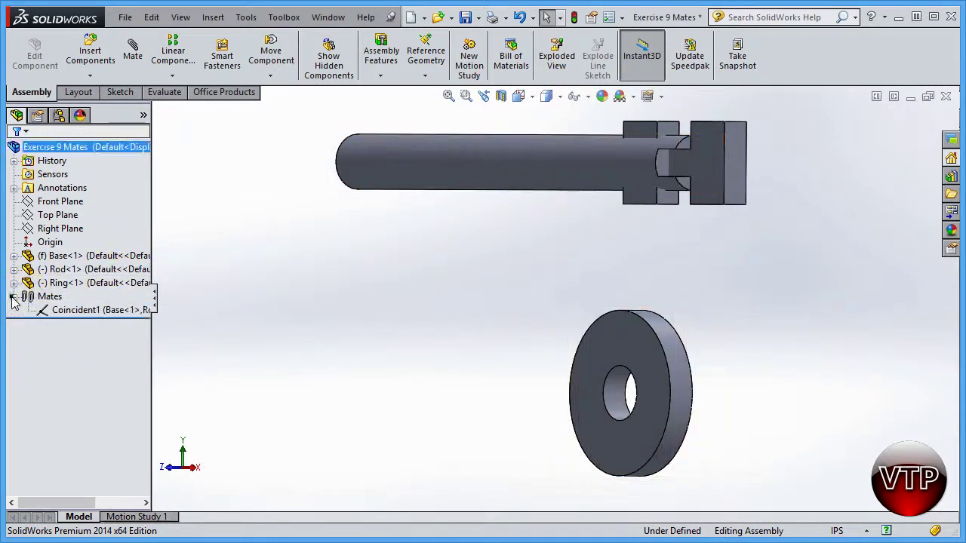
pyautogui.click(79, 311)
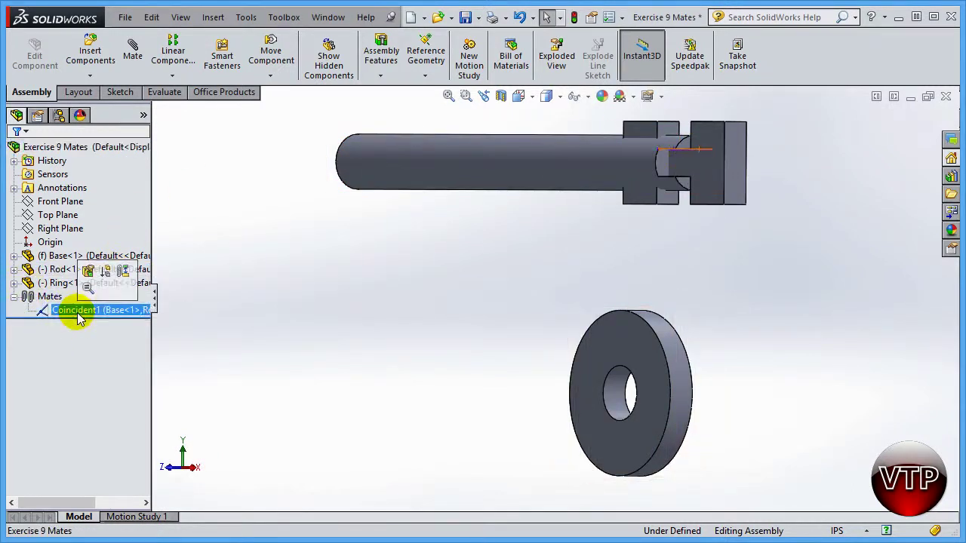
pyautogui.click(96, 274)
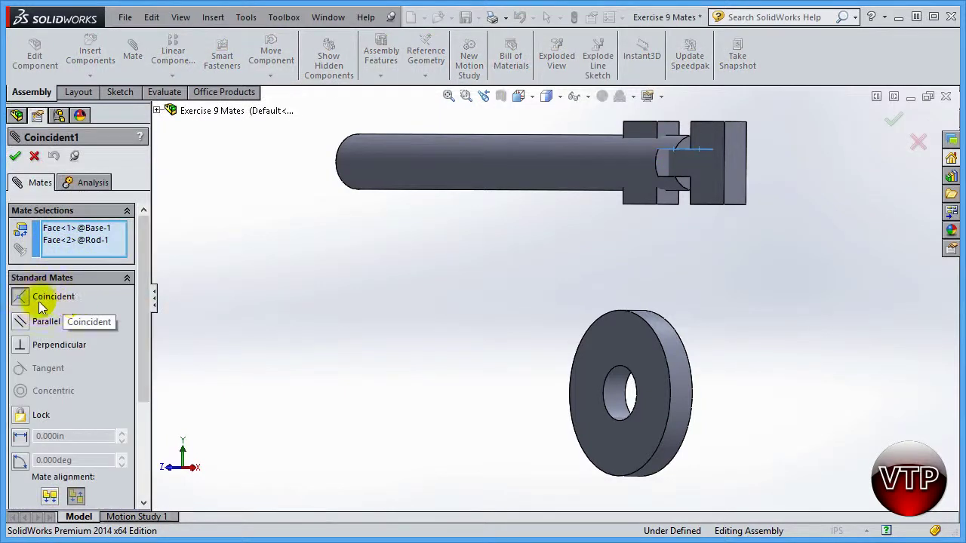
pyautogui.scroll(-3, 692, 217)
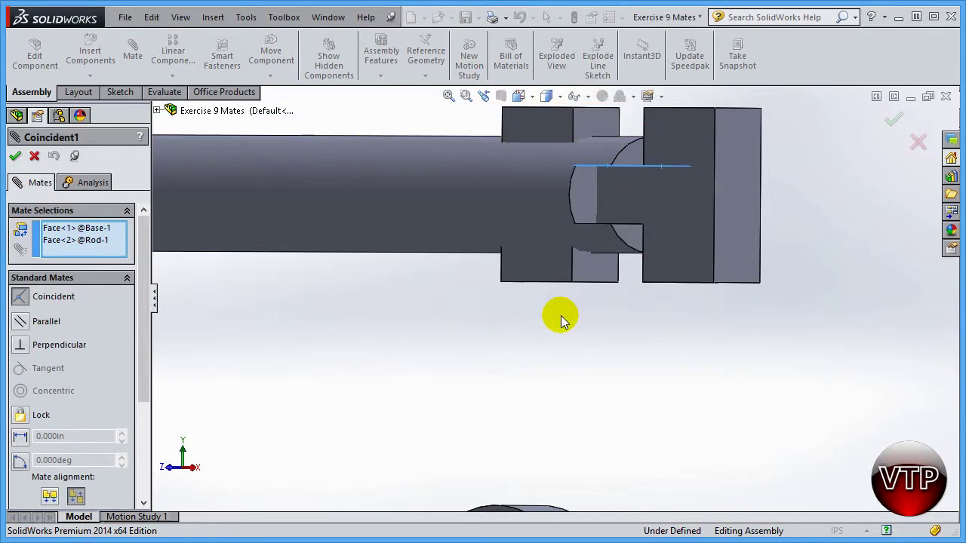
pyautogui.moveTo(922, 261); pyautogui.dragTo(696, 199, button='middle')
pyautogui.scroll(-5, 634, 176)
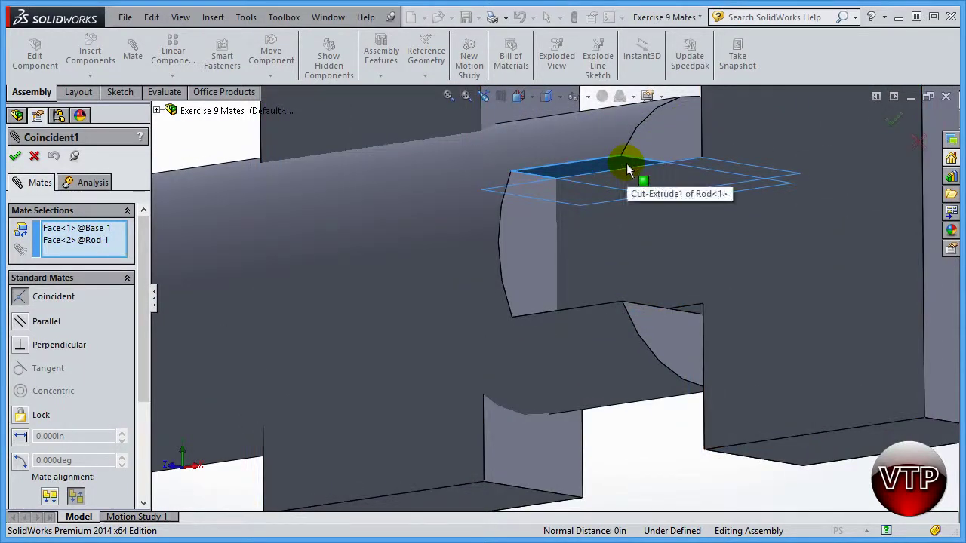
pyautogui.scroll(5, 632, 175)
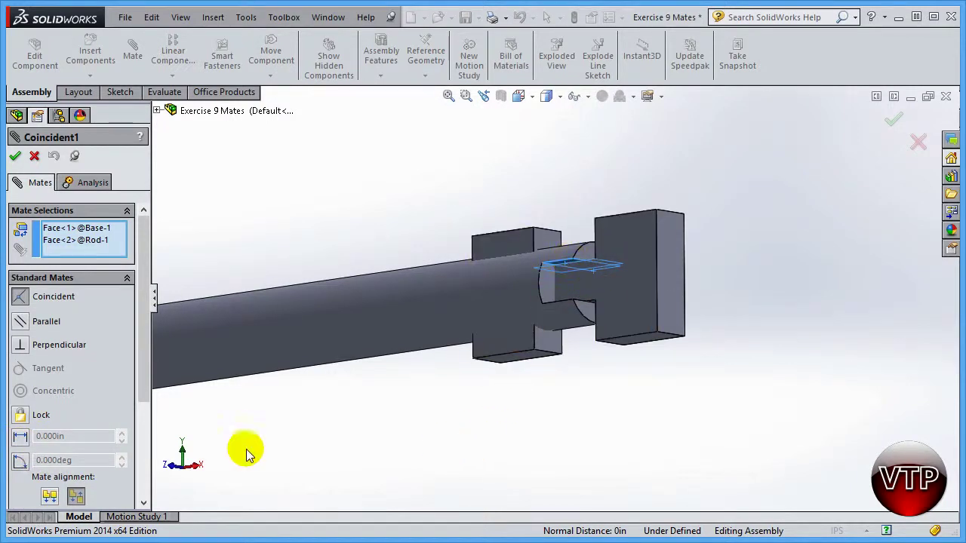
# - Flip the mate alignment to aligned and return it to anti-aligned
pyautogui.scroll(-1, 140, 391)
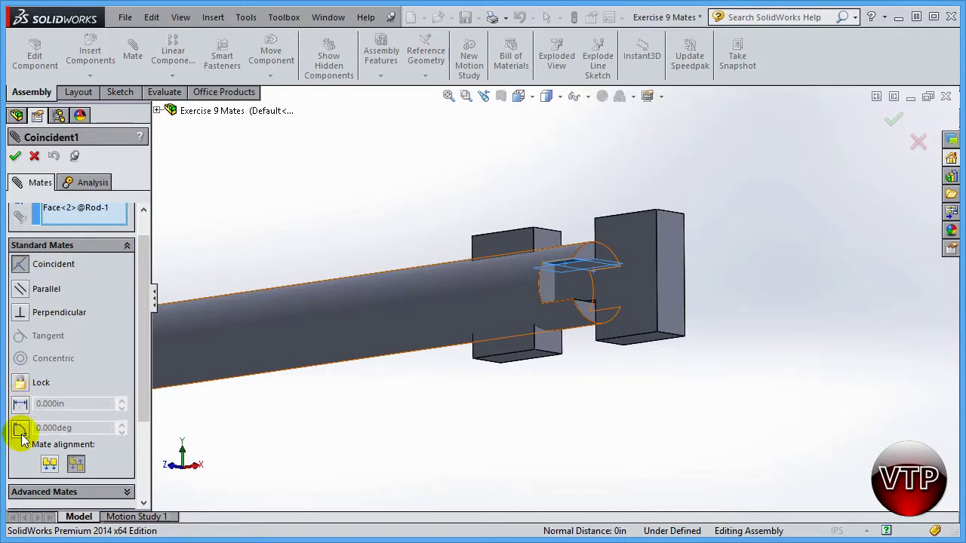
pyautogui.click(52, 466)
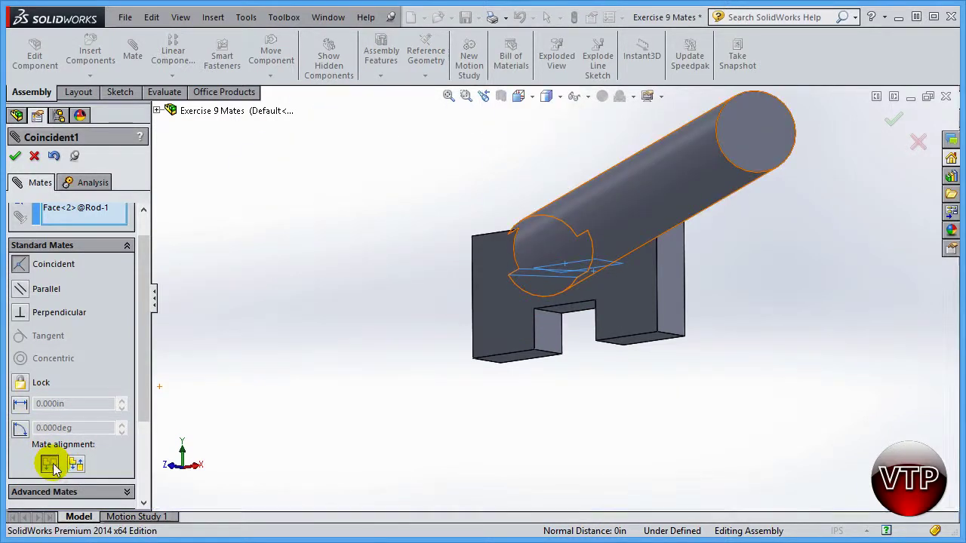
pyautogui.click(76, 465)
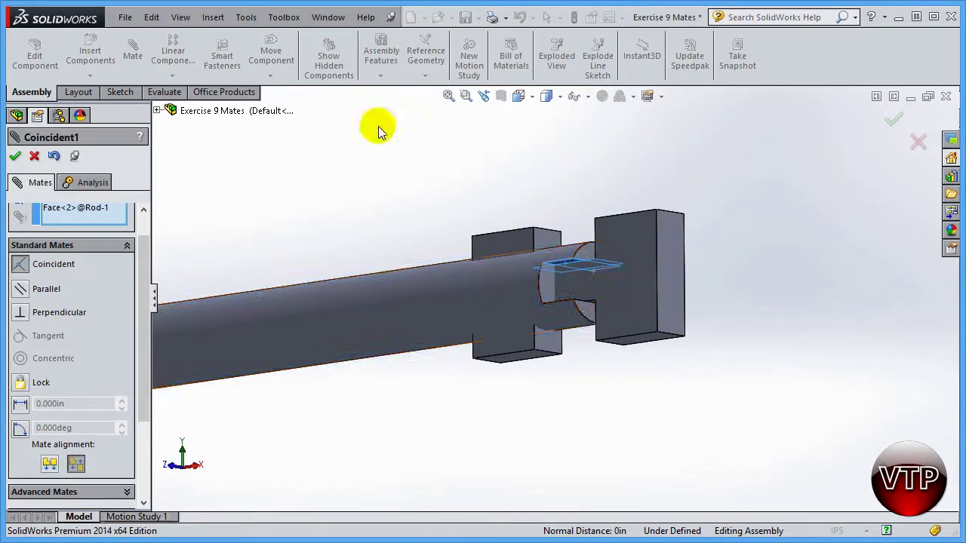
# - Review the available advanced and mechanical mate types in the mate settings
pyautogui.moveTo(142, 295); pyautogui.dragTo(151, 388)
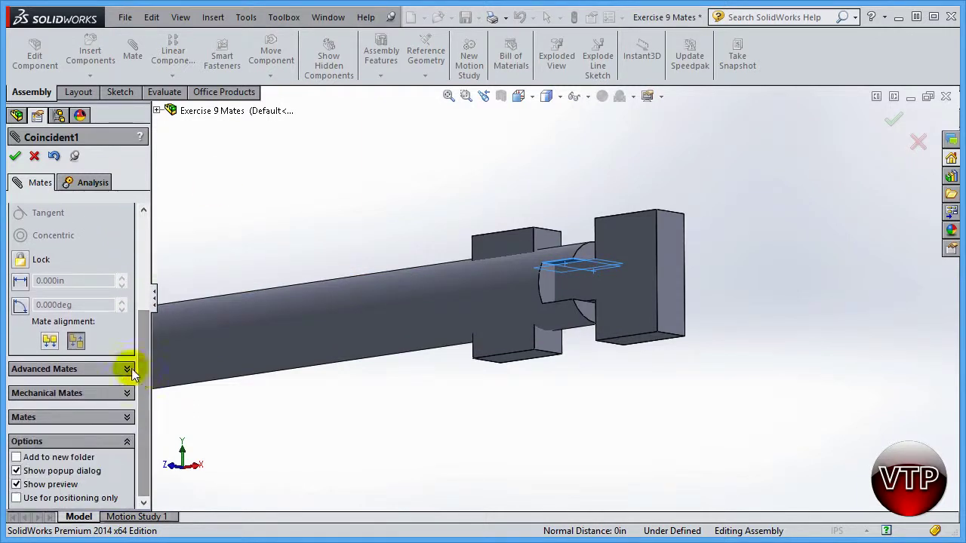
pyautogui.click(133, 369)
pyautogui.moveTo(141, 323); pyautogui.dragTo(147, 295)
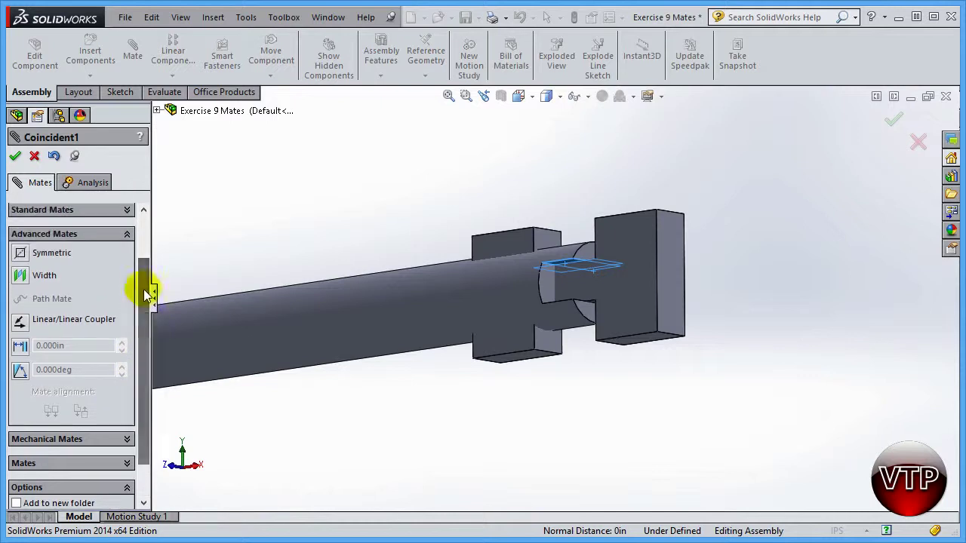
pyautogui.click(126, 234)
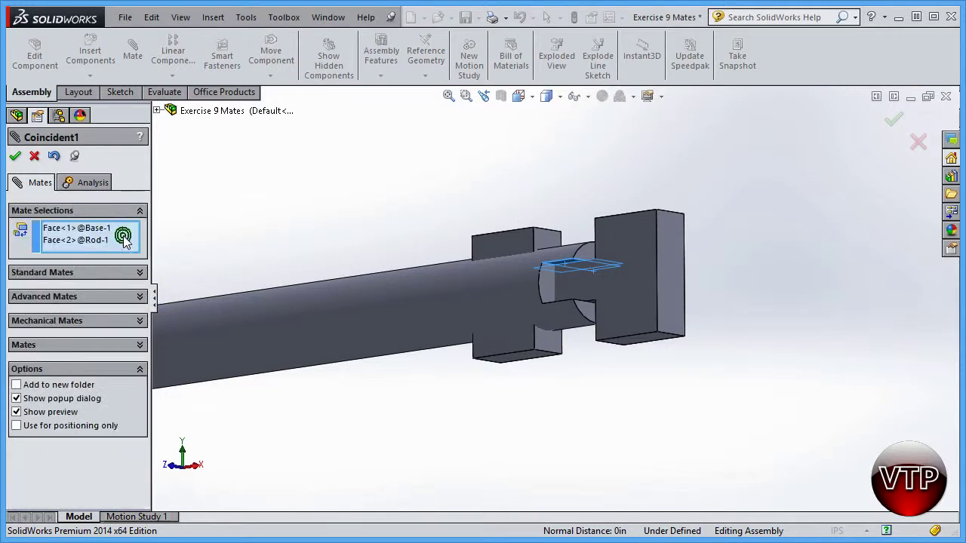
pyautogui.click(140, 273)
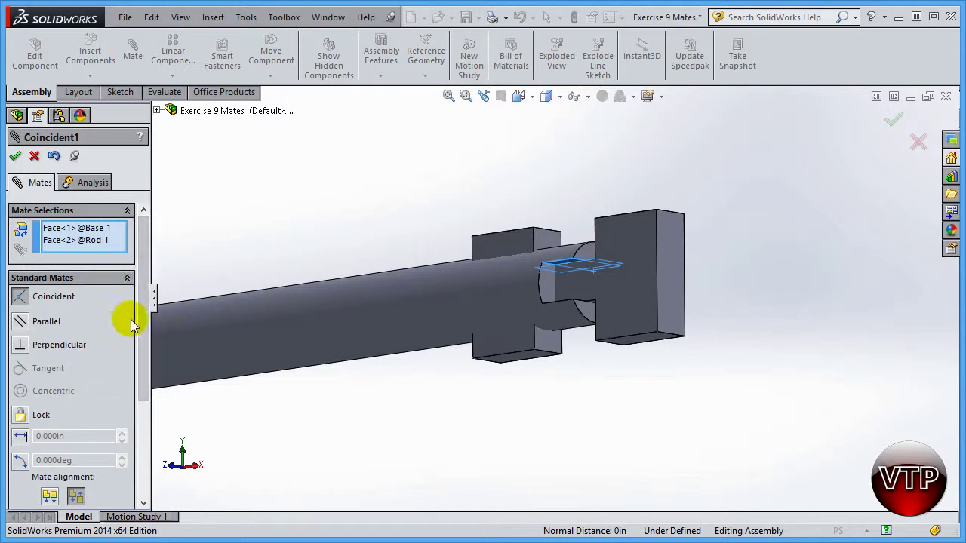
pyautogui.scroll(-2, 141, 363)
pyautogui.scroll(-4, 140, 363)
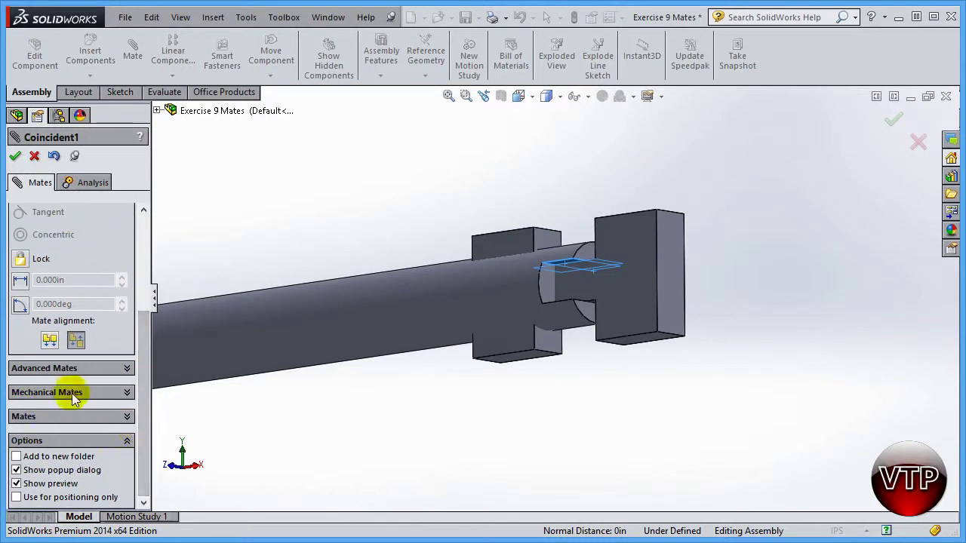
pyautogui.click(127, 393)
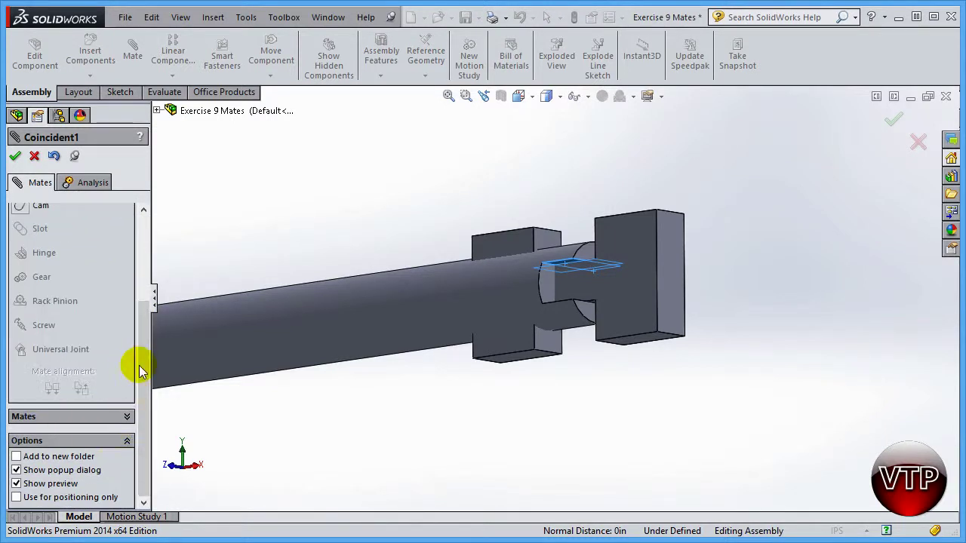
# - Examine the mechanical mate types, the existing mates list and the mate options, and leave the coincident mate unchanged
pyautogui.scroll(2, 142, 340)
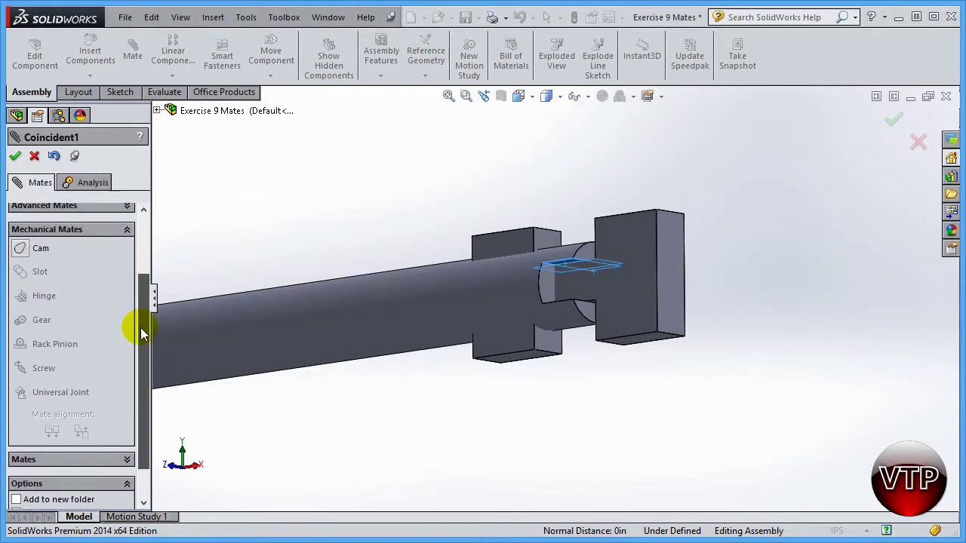
pyautogui.scroll(1, 140, 334)
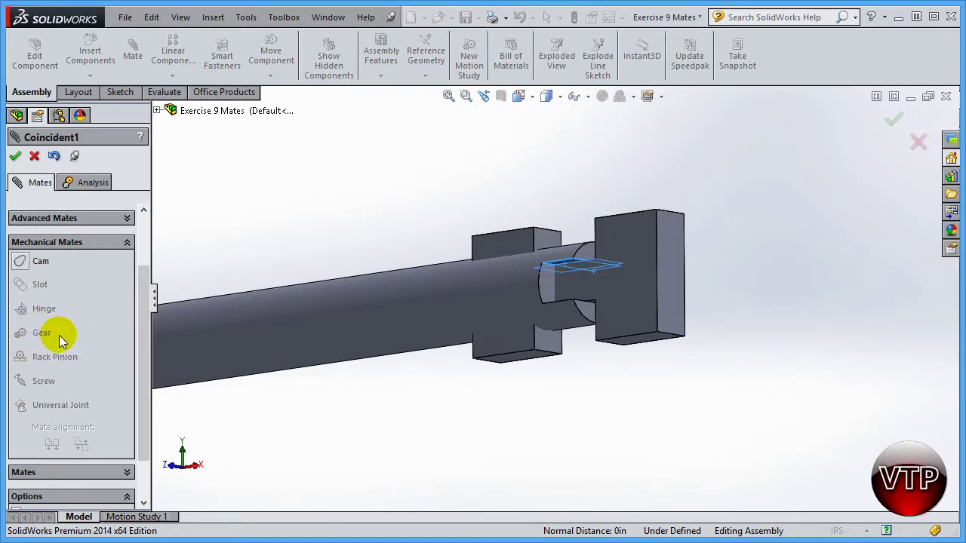
pyautogui.scroll(-4, 143, 375)
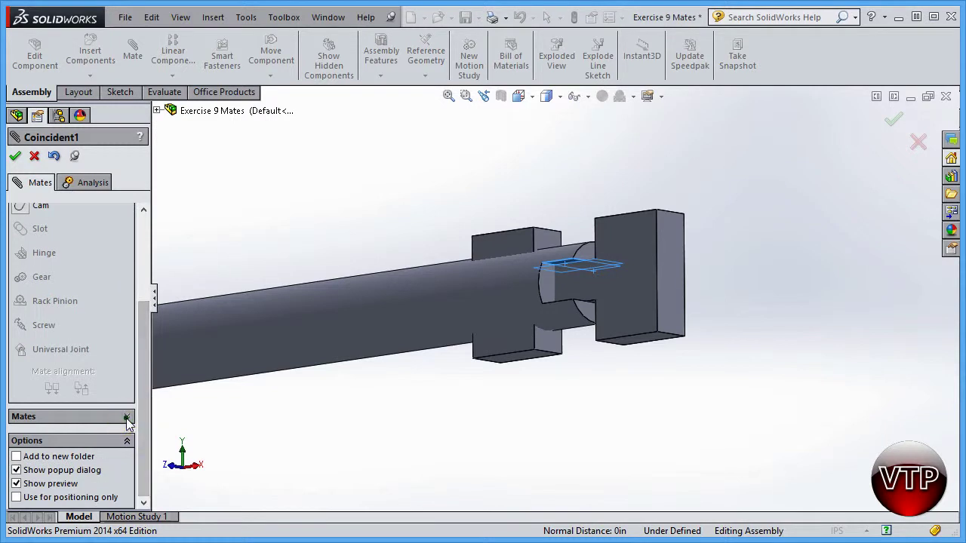
pyautogui.click(127, 418)
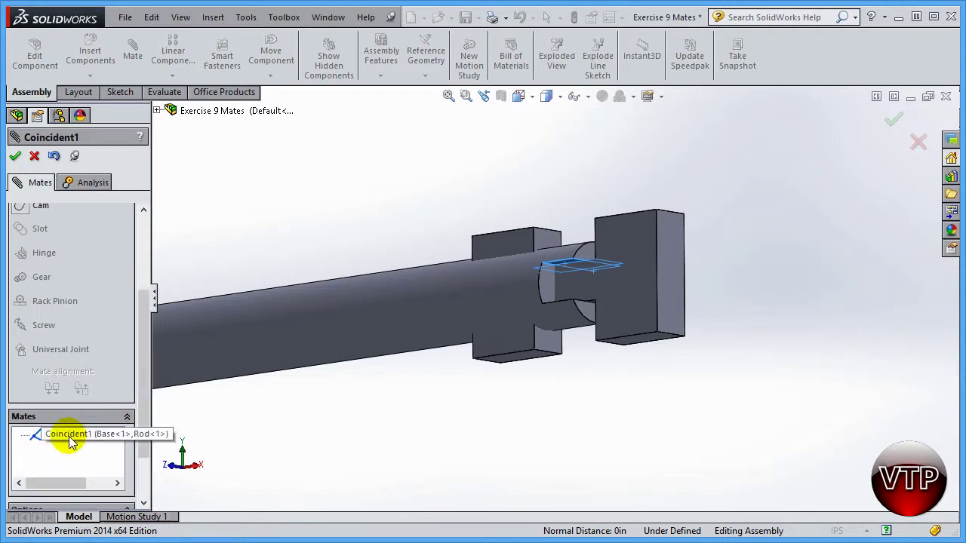
pyautogui.scroll(-5, 141, 400)
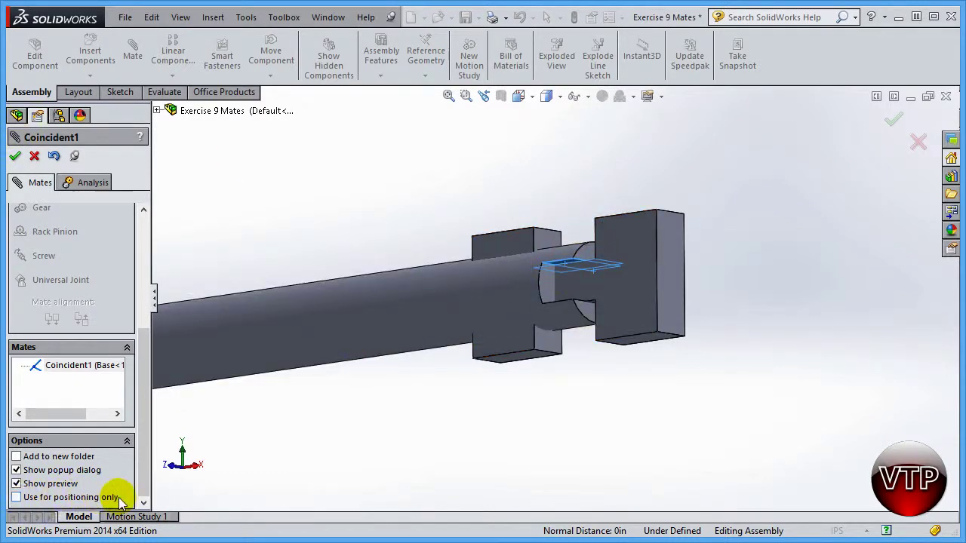
pyautogui.click(34, 157)
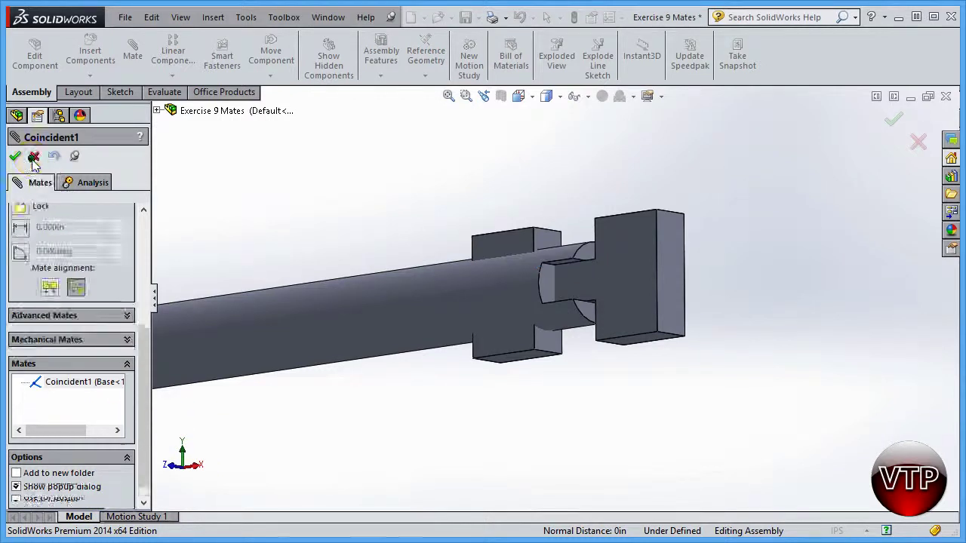
# - Slide the rod off the base and reopen their coincident mate to examine the two mated faces
pyautogui.click(483, 297)
pyautogui.moveTo(482, 297); pyautogui.dragTo(411, 244)
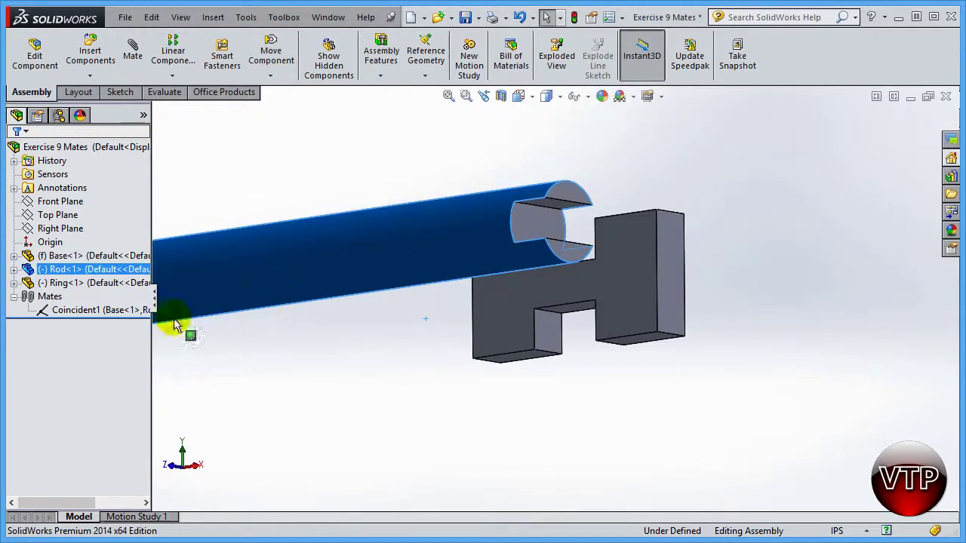
pyautogui.click(86, 310)
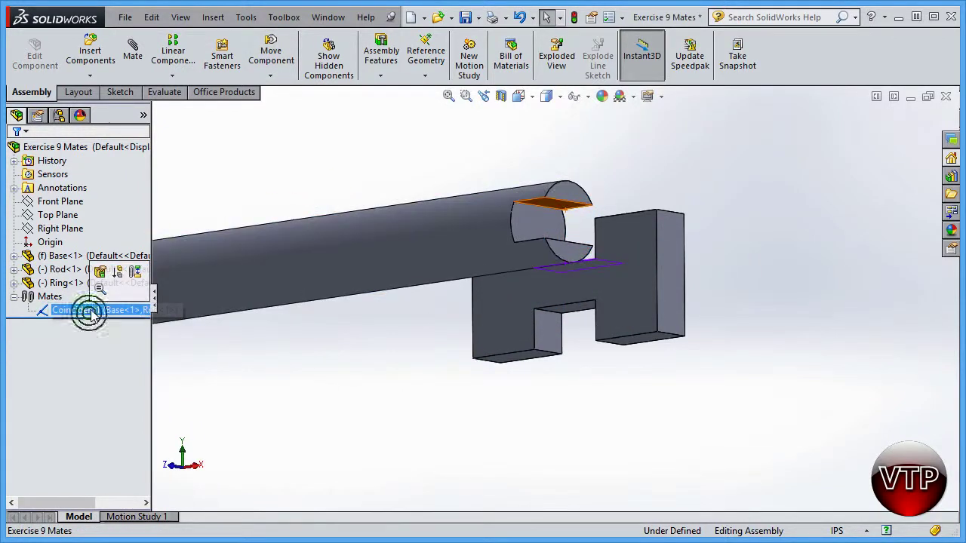
pyautogui.click(104, 277)
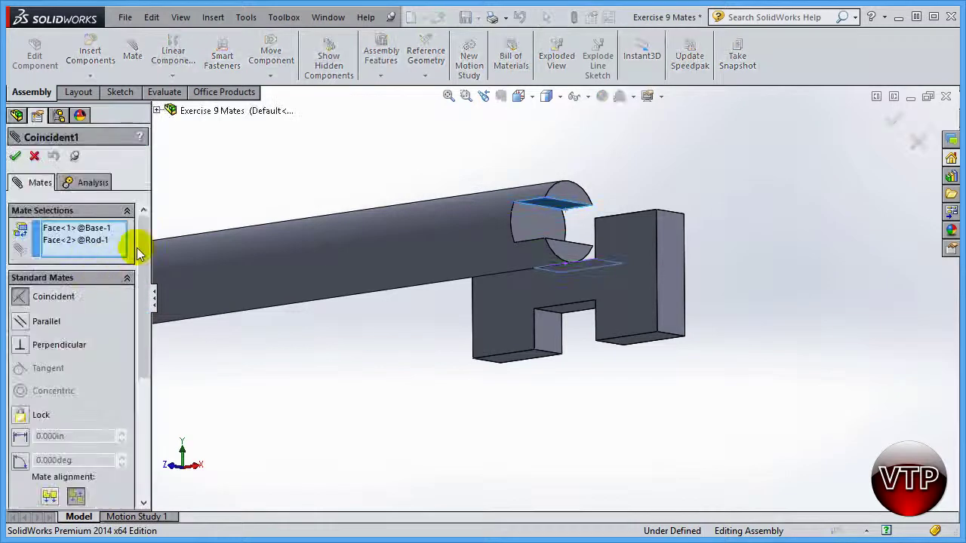
pyautogui.moveTo(528, 268); pyautogui.dragTo(594, 293)
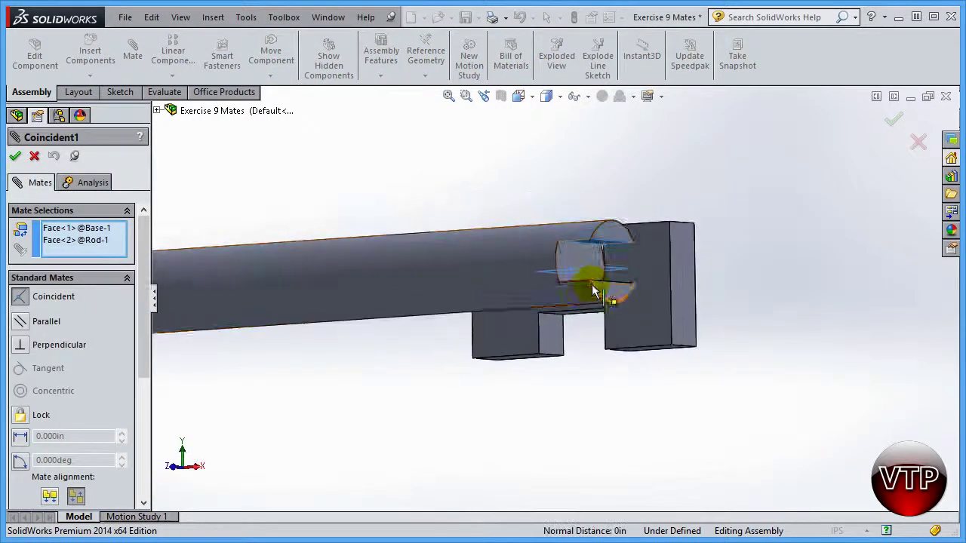
pyautogui.scroll(-4, 594, 293)
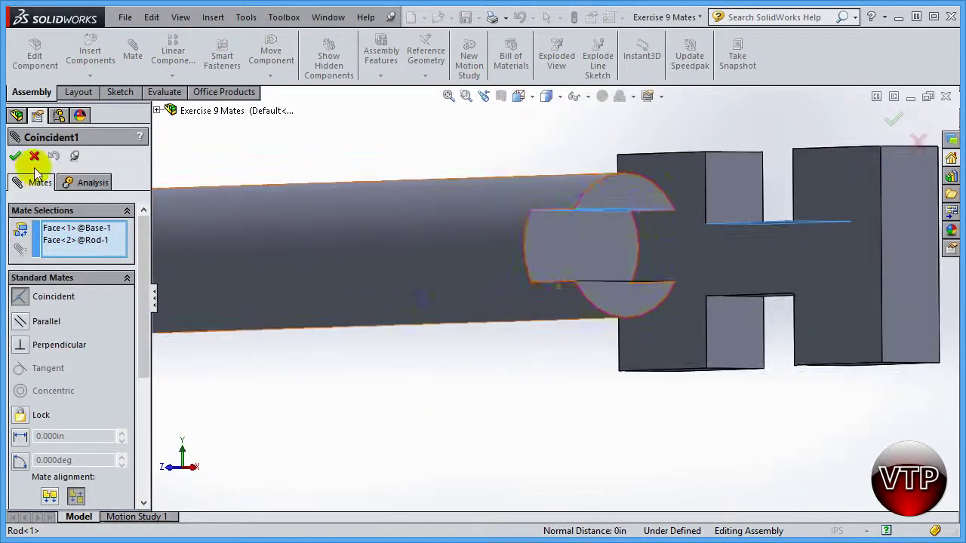
pyautogui.click(33, 157)
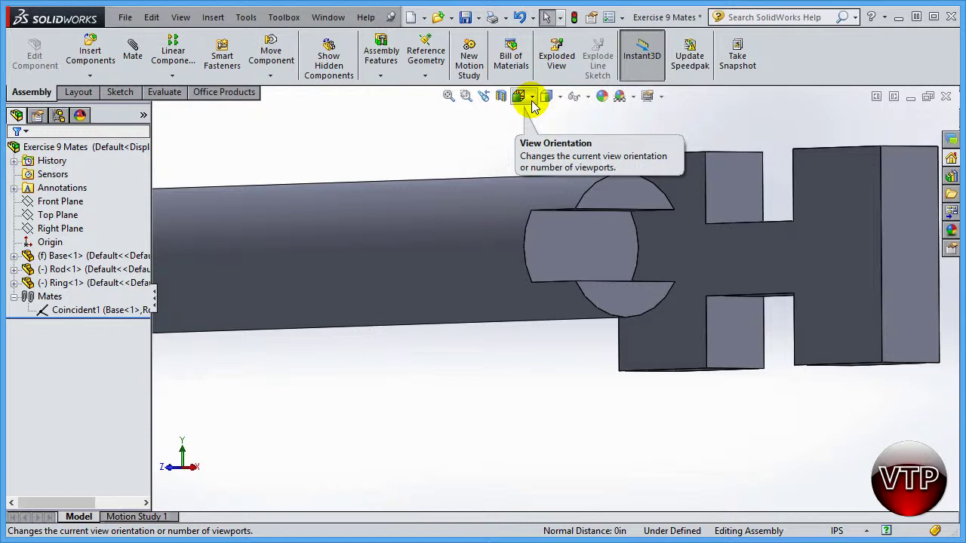
# - Slide the rod across the base and shift it closer to the base in the Right view
pyautogui.moveTo(476, 268); pyautogui.dragTo(708, 253)
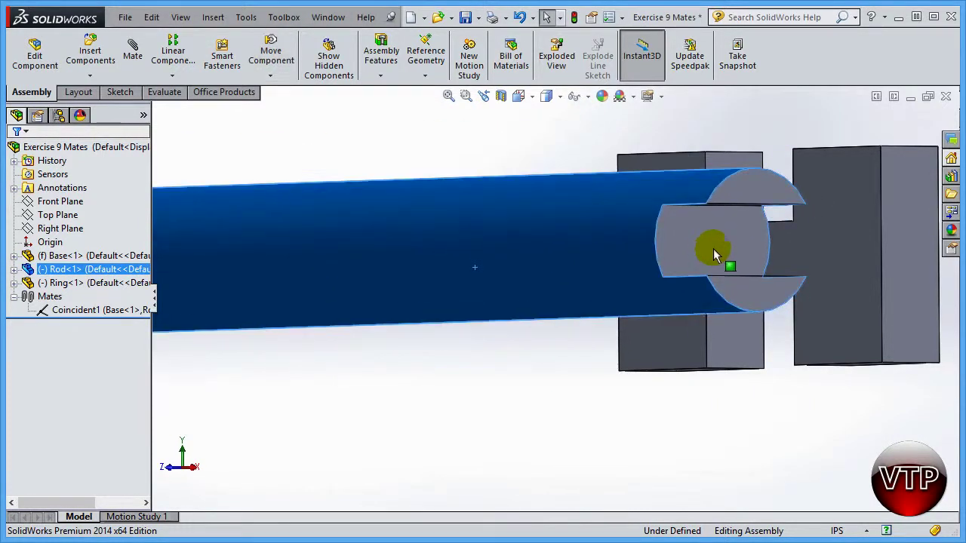
pyautogui.click(520, 96)
pyautogui.click(562, 155)
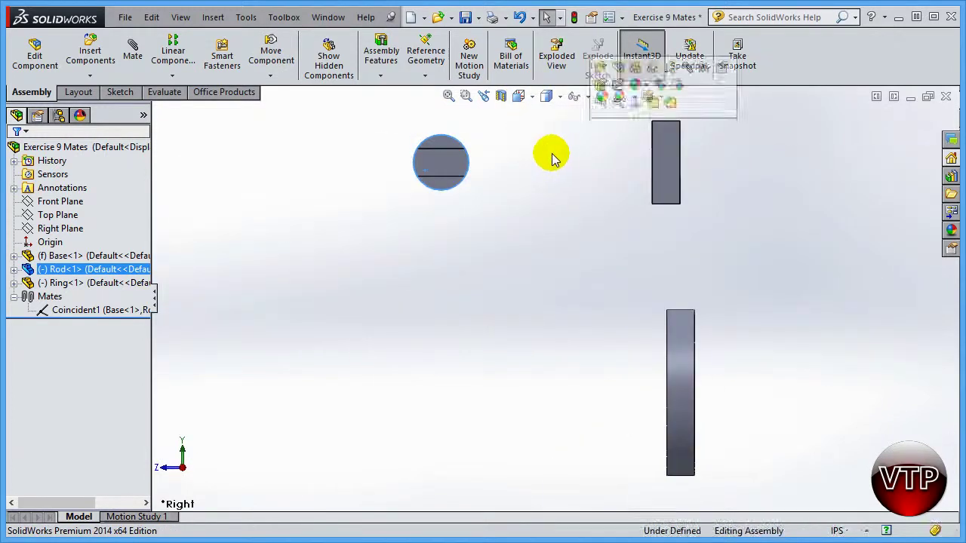
pyautogui.moveTo(455, 189); pyautogui.dragTo(610, 202)
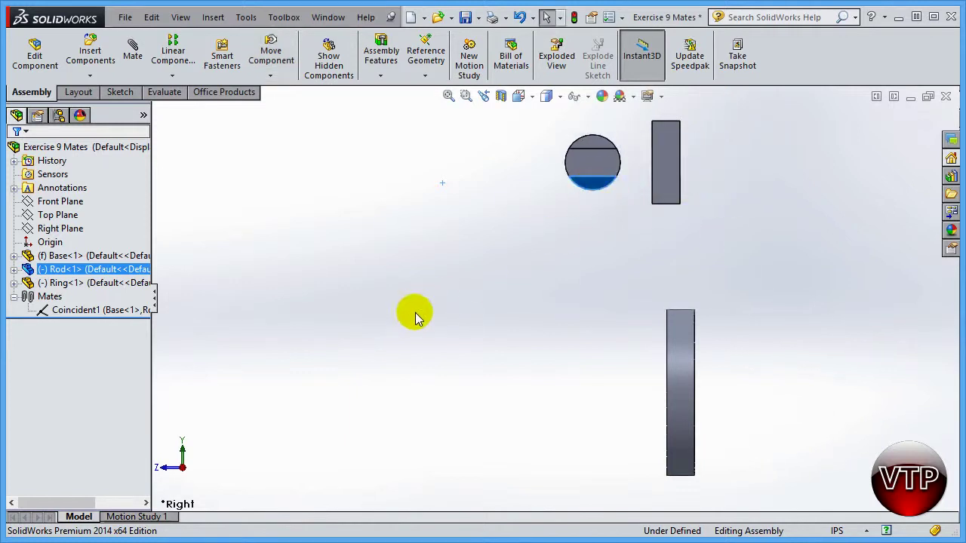
# - Move the rod in angled views to test the freedom left by the coincident mate, and clear the selection
pyautogui.moveTo(425, 287); pyautogui.dragTo(442, 284, button='middle')
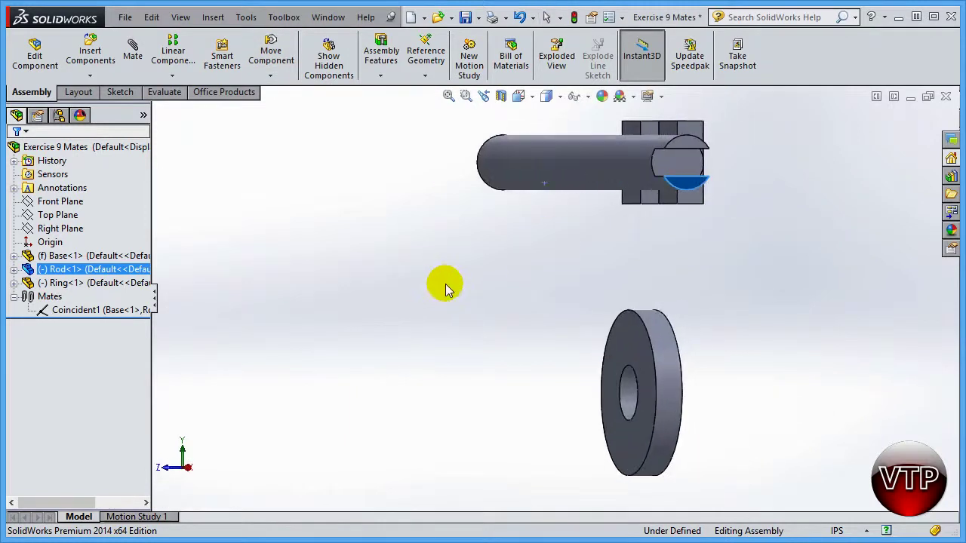
pyautogui.moveTo(584, 172); pyautogui.dragTo(566, 143)
pyautogui.moveTo(532, 259); pyautogui.dragTo(544, 321, button='middle')
pyautogui.moveTo(624, 218); pyautogui.dragTo(649, 192)
pyautogui.press('Escape')
pyautogui.click(544, 241)
pyautogui.scroll(3, 544, 242)
pyautogui.scroll(-5, 588, 205)
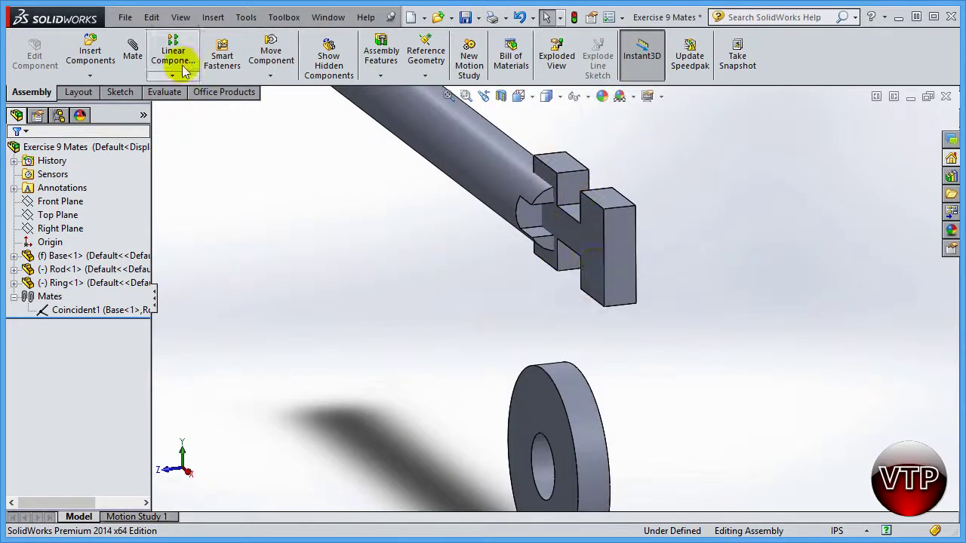
# - Add a parallel mate between the rod's notched end face and the base's large H-shaped face
pyautogui.click(133, 56)
pyautogui.scroll(-3, 494, 232)
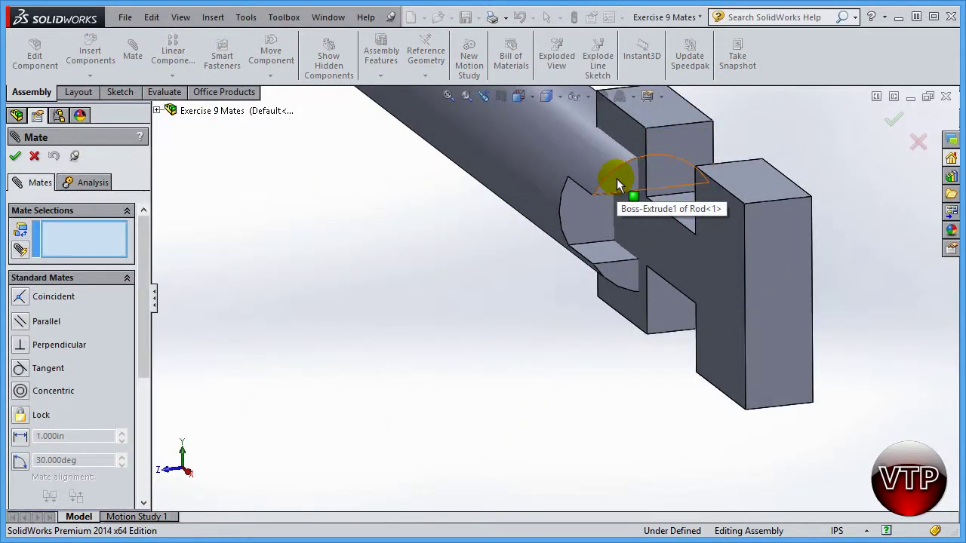
pyautogui.moveTo(779, 148); pyautogui.dragTo(780, 186, button='right')
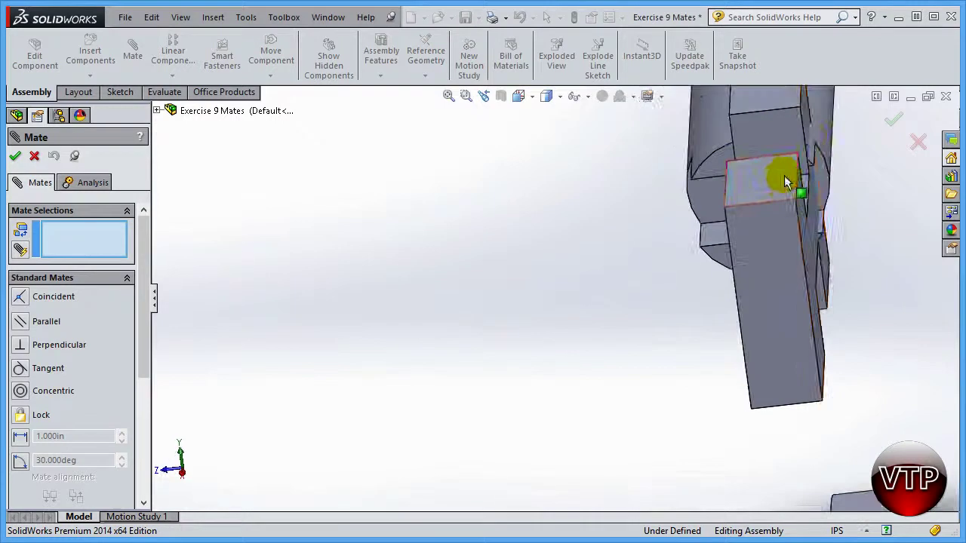
pyautogui.moveTo(735, 135)
pyautogui.mouseDown(button='middle')
pyautogui.moveTo(744, 156)
pyautogui.moveTo(725, 129)
pyautogui.mouseUp(button='middle')
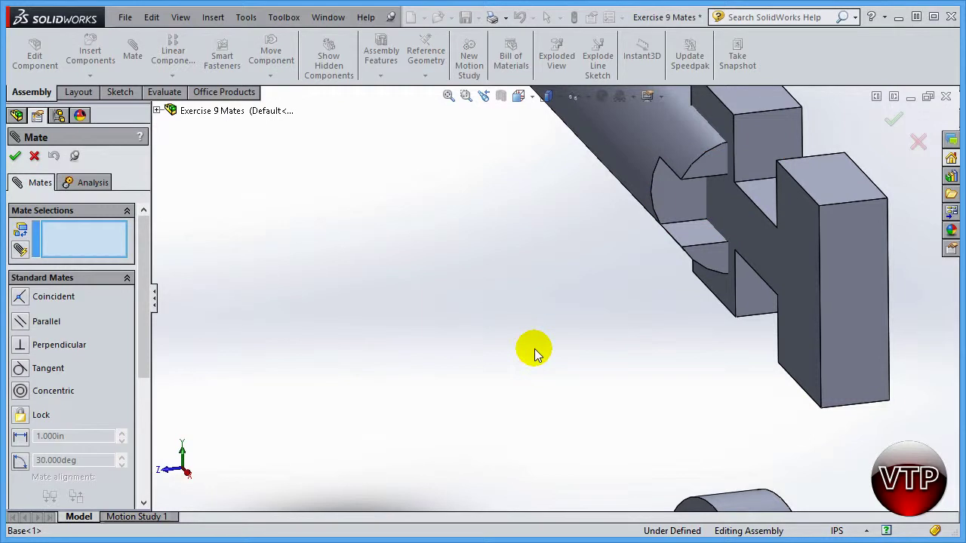
pyautogui.click(709, 166)
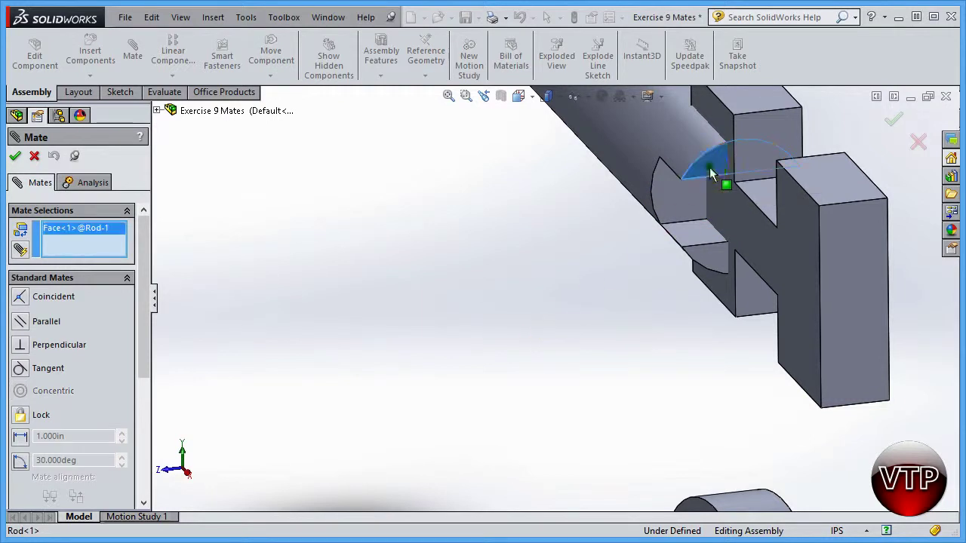
pyautogui.click(751, 227)
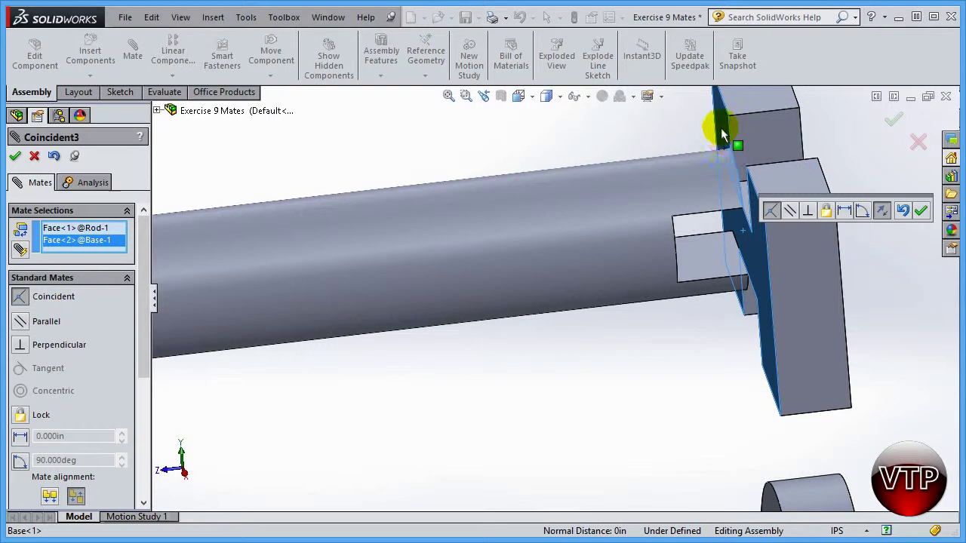
pyautogui.click(790, 212)
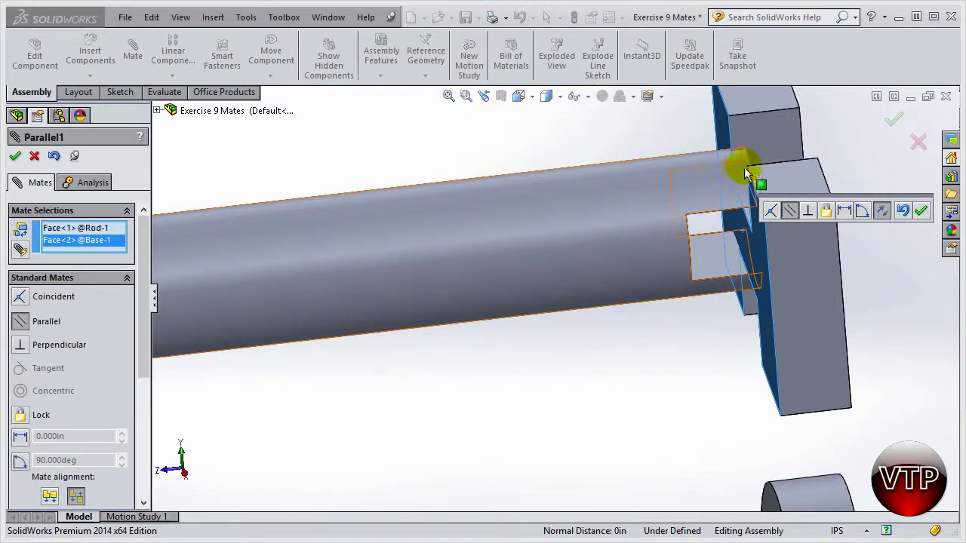
pyautogui.click(921, 212)
# - Move the rod around the base from several angles to test its remaining freedom with the parallel mate
pyautogui.moveTo(621, 387); pyautogui.dragTo(401, 265, button='middle')
pyautogui.moveTo(399, 260); pyautogui.dragTo(511, 339)
pyautogui.moveTo(511, 339); pyautogui.dragTo(593, 262, button='middle')
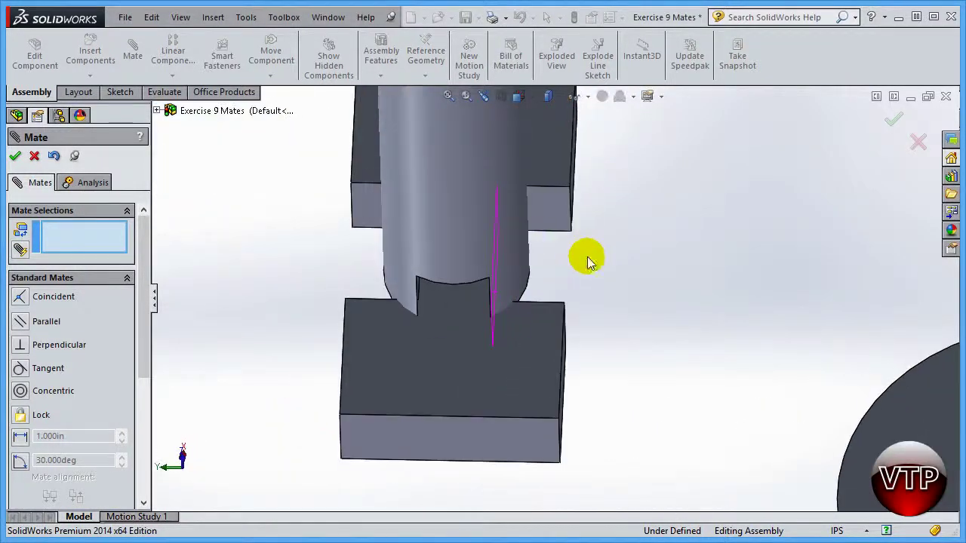
pyautogui.moveTo(448, 229); pyautogui.dragTo(450, 191)
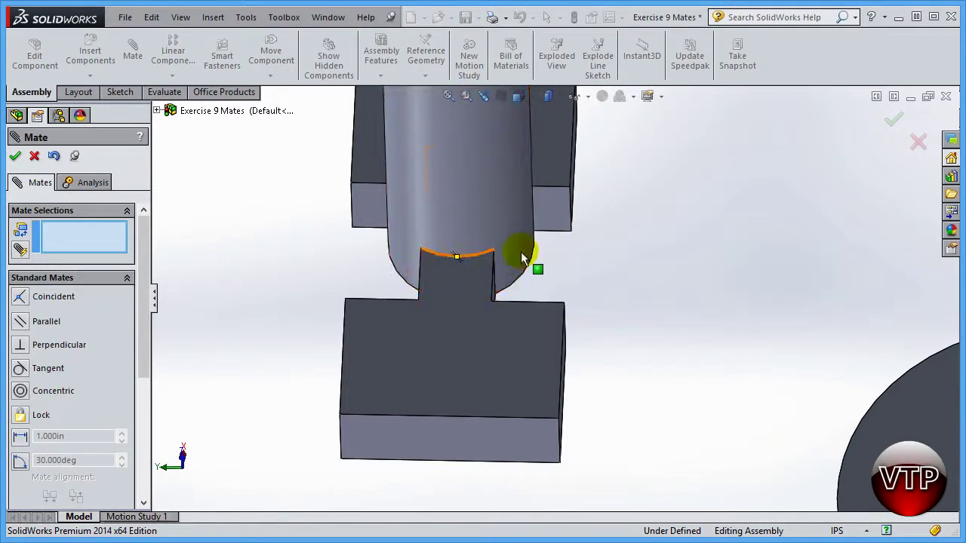
pyautogui.moveTo(446, 335); pyautogui.dragTo(407, 249, button='middle')
pyautogui.moveTo(354, 233); pyautogui.dragTo(431, 221)
pyautogui.moveTo(431, 222); pyautogui.dragTo(573, 246, button='middle')
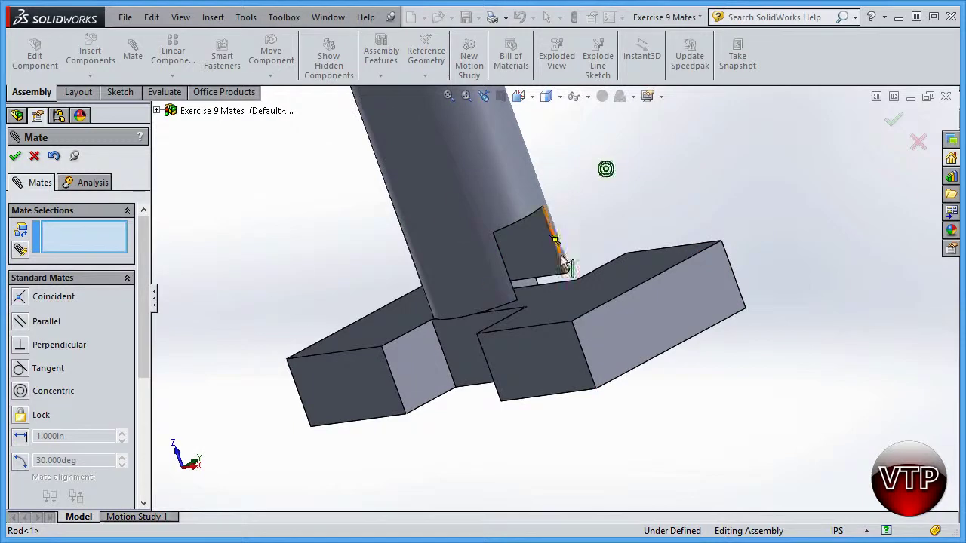
# - Add a coincident mate between the base's H-shaped face and the inner end face of the rod's notch, and finish mating
pyautogui.click(559, 294)
pyautogui.moveTo(581, 204); pyautogui.dragTo(554, 179, button='middle')
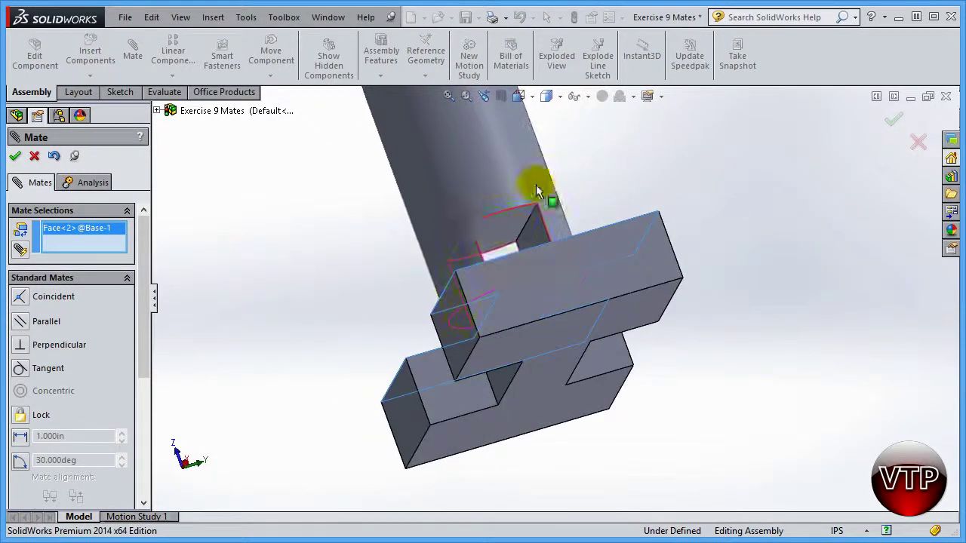
pyautogui.click(502, 229)
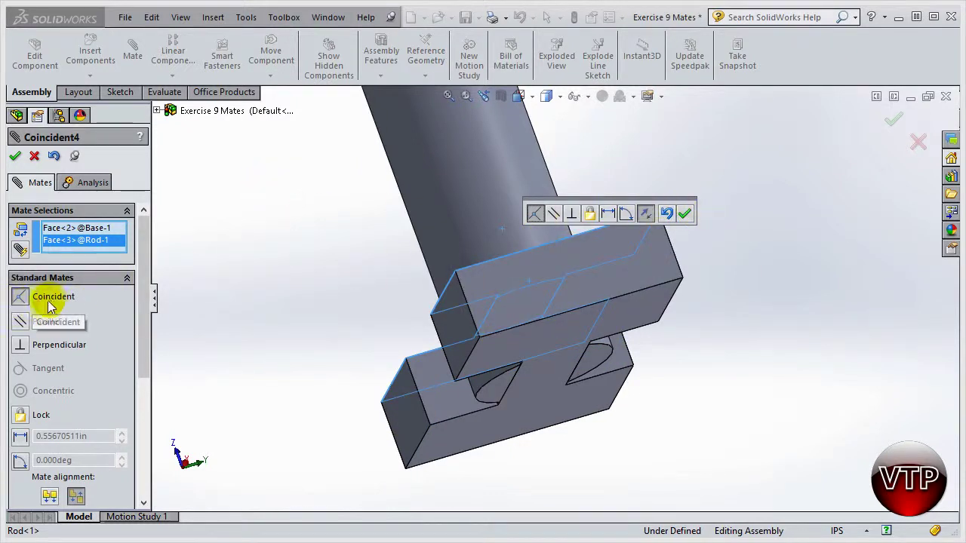
pyautogui.click(686, 214)
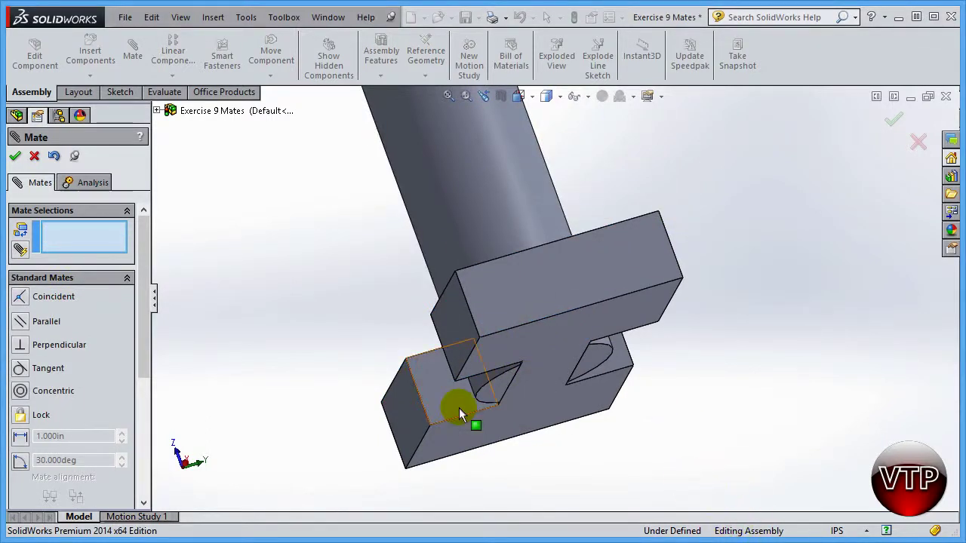
pyautogui.scroll(5, 584, 436)
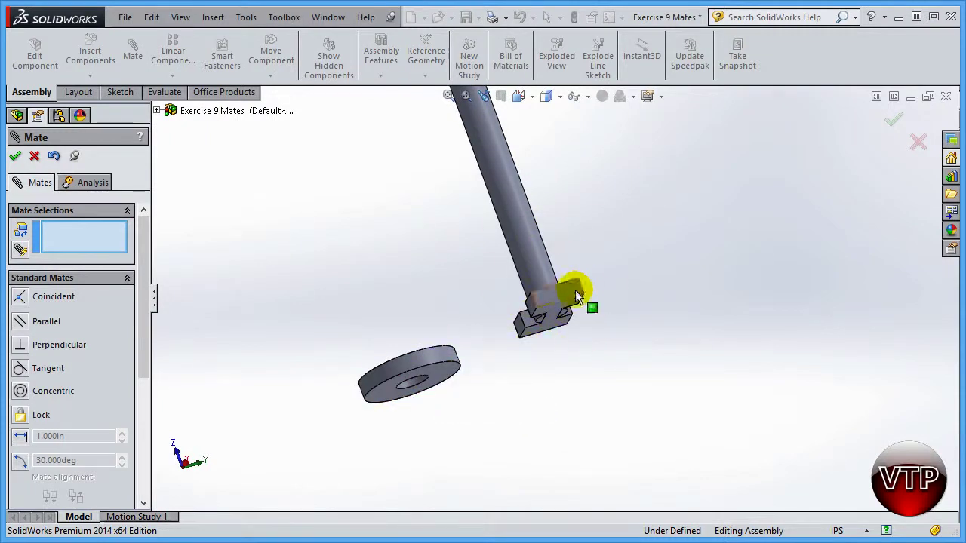
pyautogui.click(16, 155)
# - Slide the rod against the base to test its remaining movement and inspect the notch joint up close
pyautogui.click(571, 286)
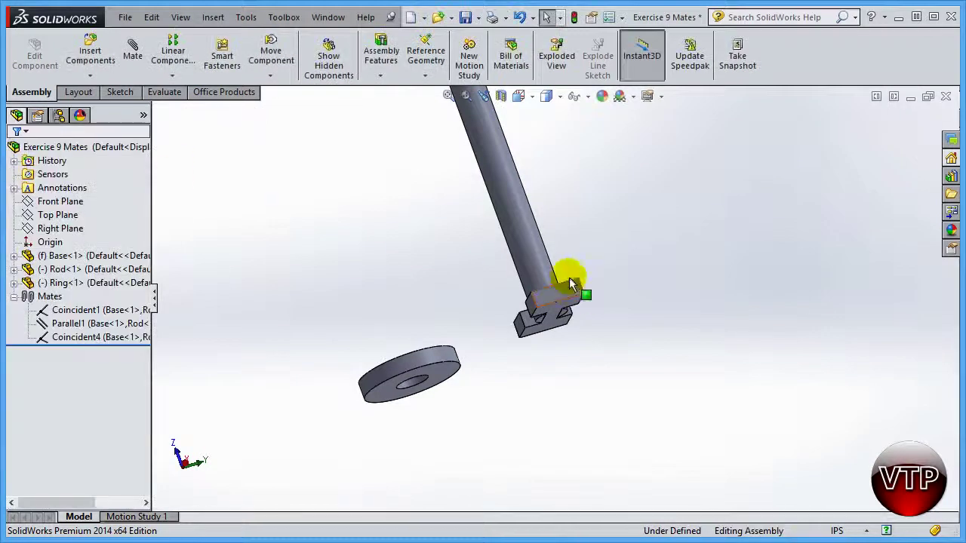
pyautogui.moveTo(565, 248); pyautogui.dragTo(574, 328)
pyautogui.click(592, 364)
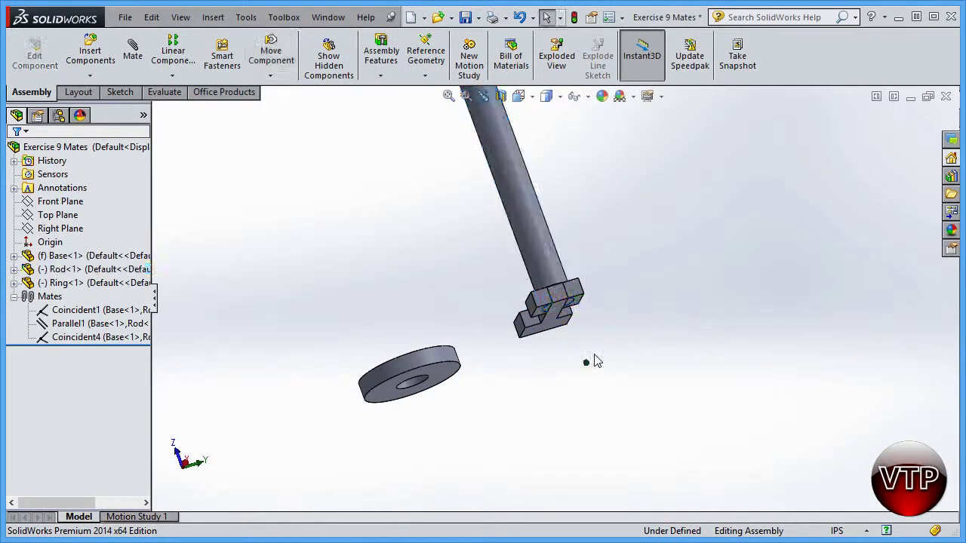
pyautogui.moveTo(574, 423); pyautogui.dragTo(503, 349, button='middle')
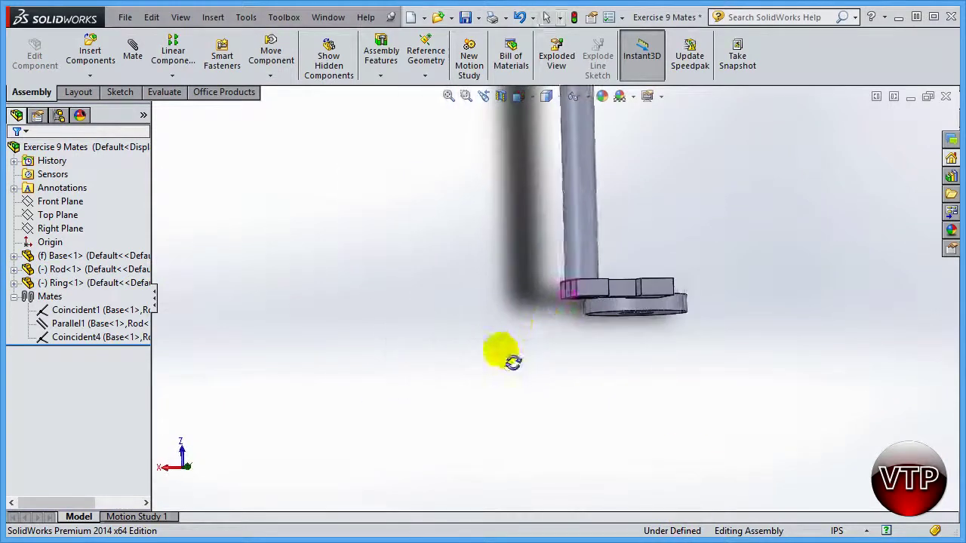
pyautogui.scroll(-5, 543, 325)
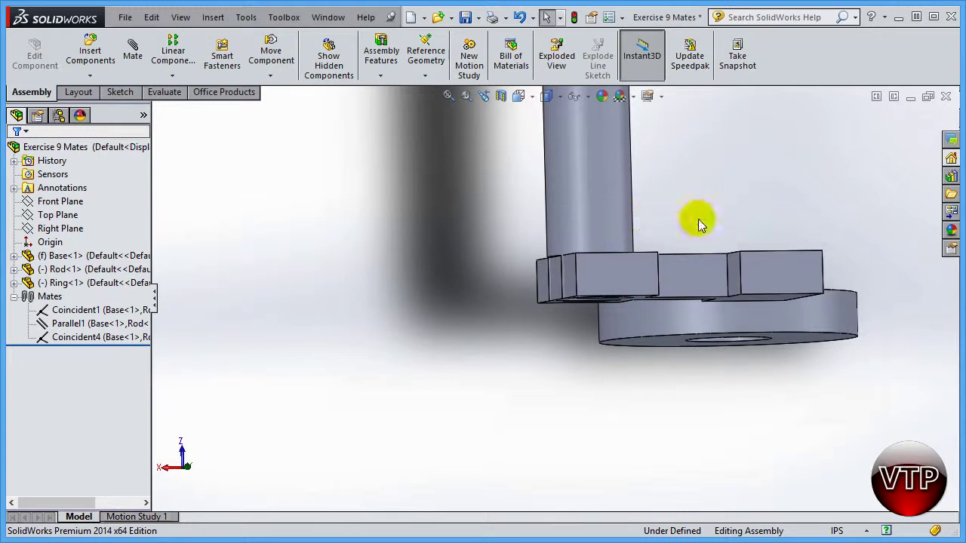
pyautogui.moveTo(680, 257); pyautogui.dragTo(692, 175, button='middle')
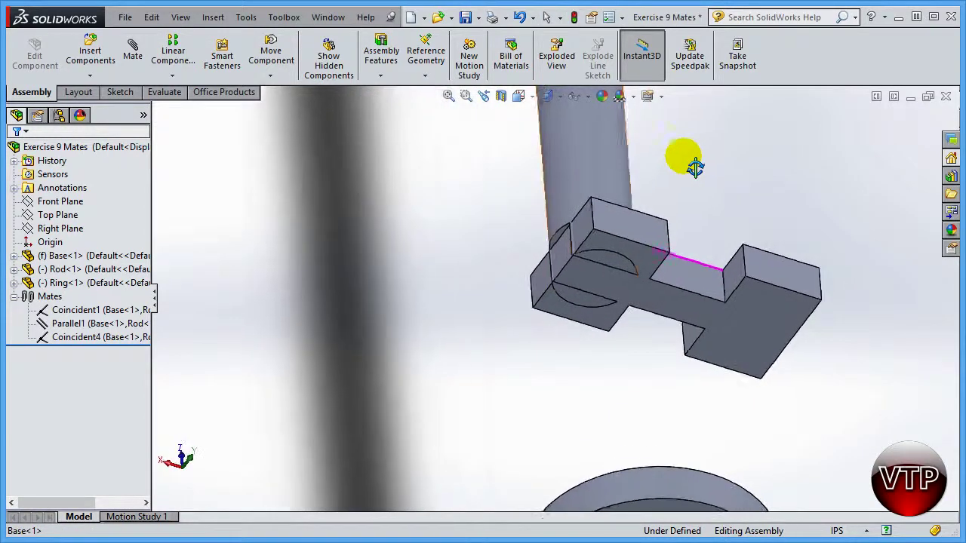
# - Slide the rod along the base's slot in both directions to test its remaining sideways movement
pyautogui.moveTo(597, 173); pyautogui.dragTo(712, 317)
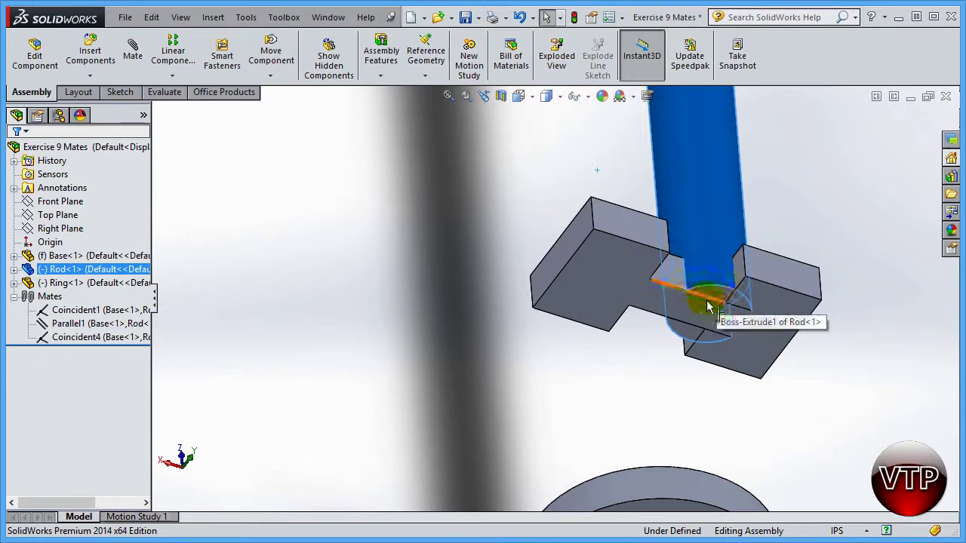
pyautogui.click(653, 317)
pyautogui.scroll(-4, 695, 303)
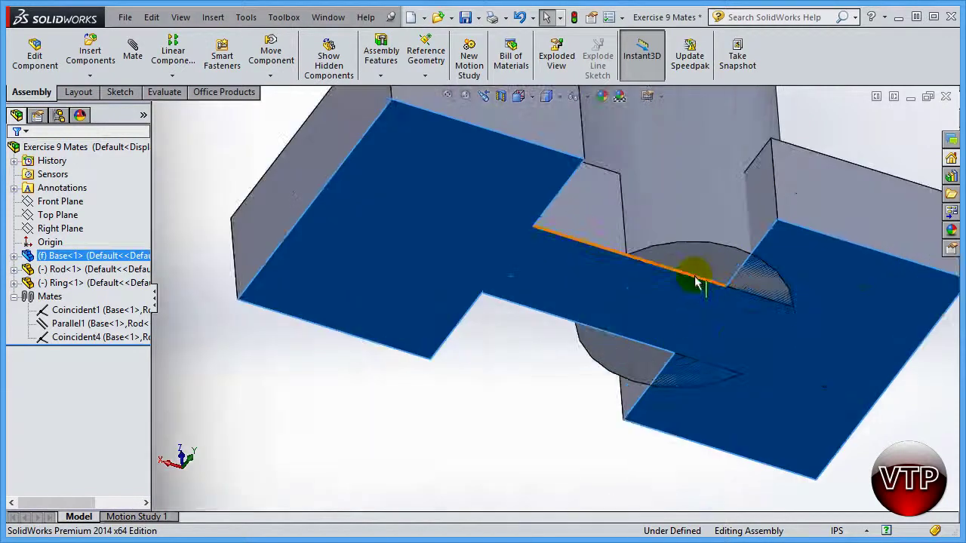
pyautogui.click(588, 236)
pyautogui.scroll(3, 567, 280)
pyautogui.click(551, 388)
pyautogui.scroll(5, 559, 384)
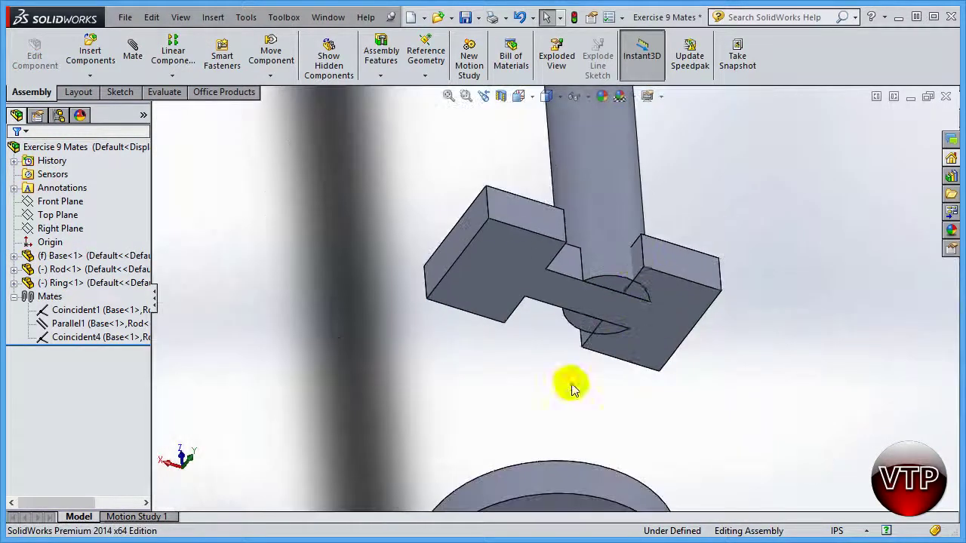
pyautogui.moveTo(626, 276); pyautogui.dragTo(578, 276)
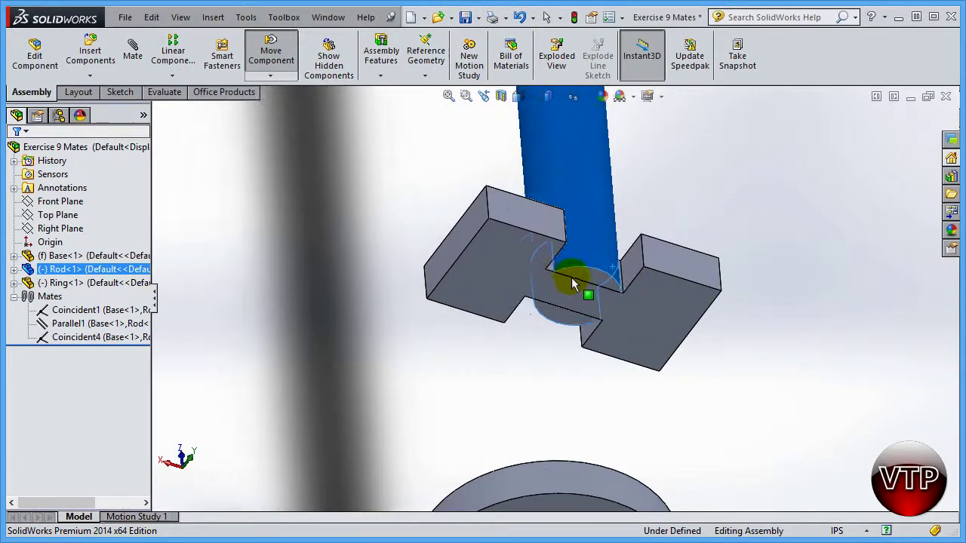
pyautogui.click(646, 211)
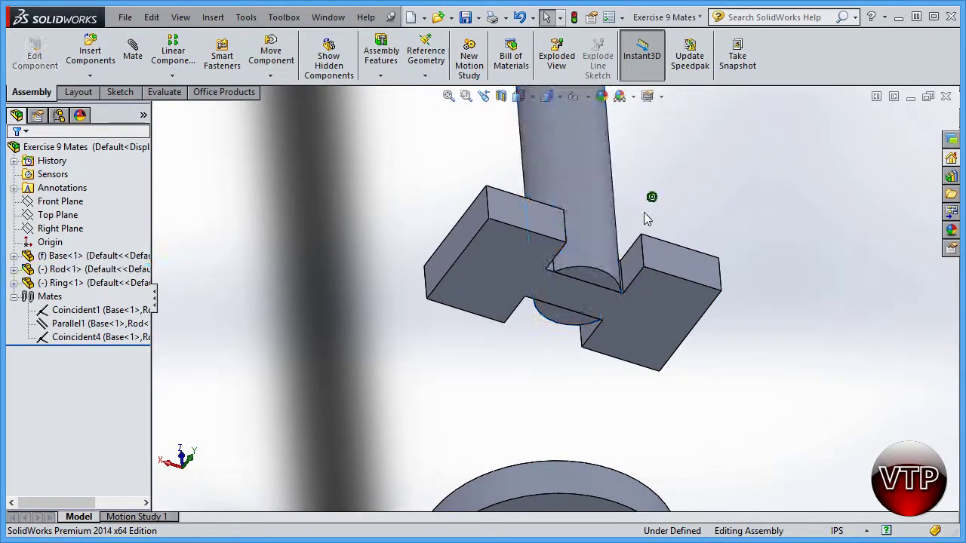
# - Try a 1 in distance mate between the rod's cylindrical face and the narrow outer end face of the base
pyautogui.click(132, 53)
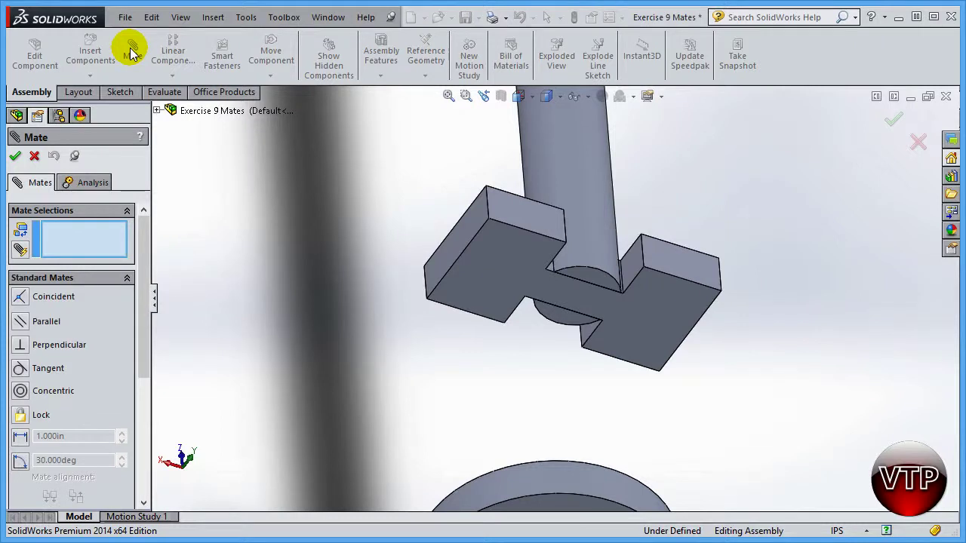
pyautogui.click(561, 154)
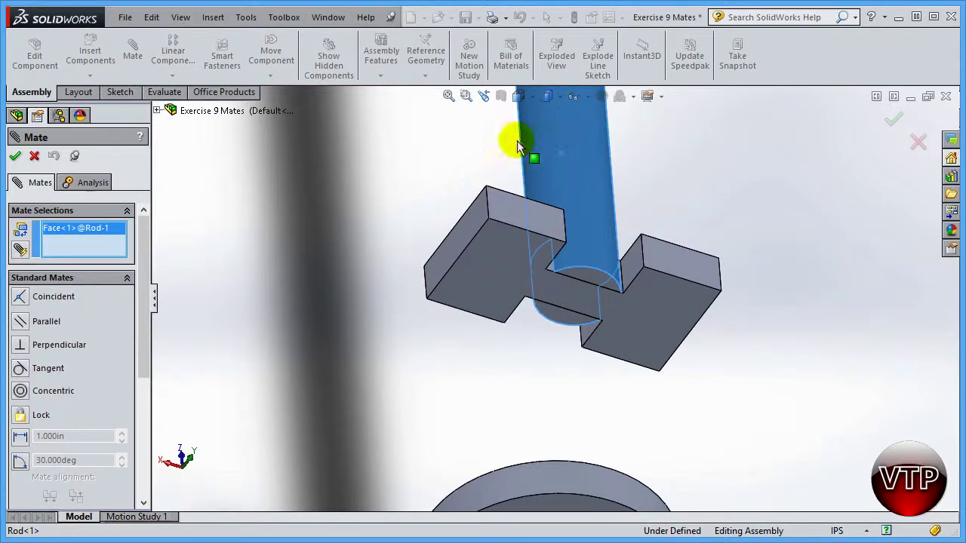
pyautogui.click(466, 226)
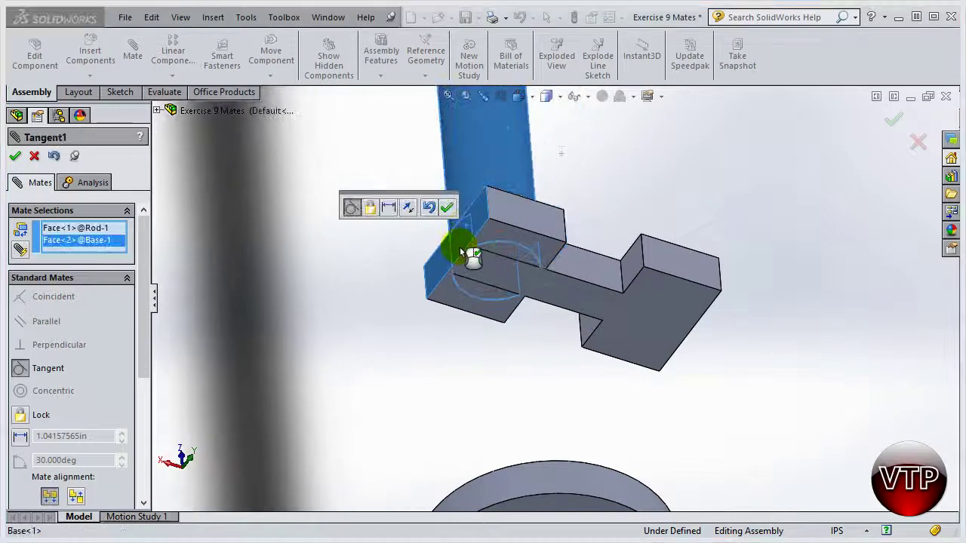
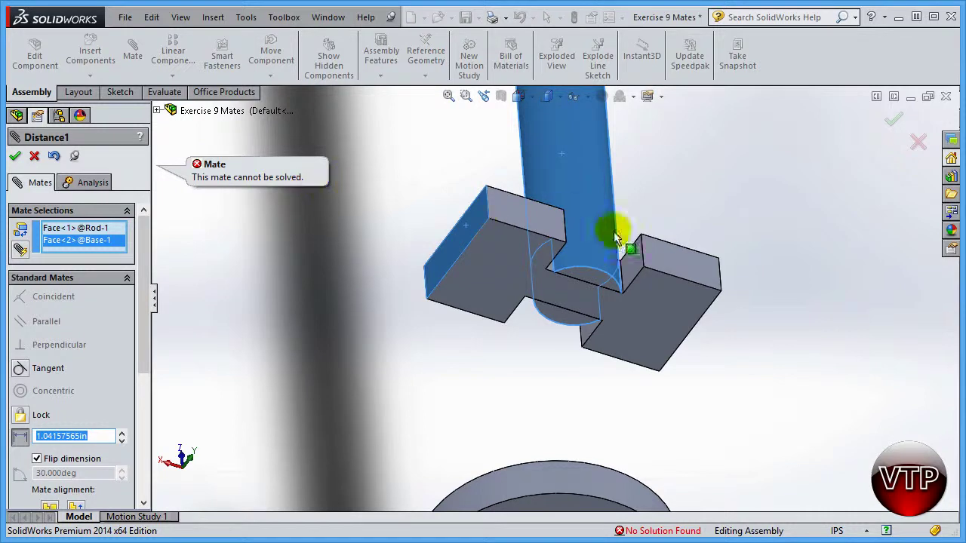
pyautogui.moveTo(430, 352)
pyautogui.mouseDown(button='middle')
pyautogui.moveTo(435, 365)
pyautogui.moveTo(427, 353)
pyautogui.moveTo(442, 358)
pyautogui.moveTo(423, 347)
pyautogui.moveTo(428, 360)
pyautogui.mouseUp(button='middle')
pyautogui.moveTo(518, 233); pyautogui.dragTo(518, 248)
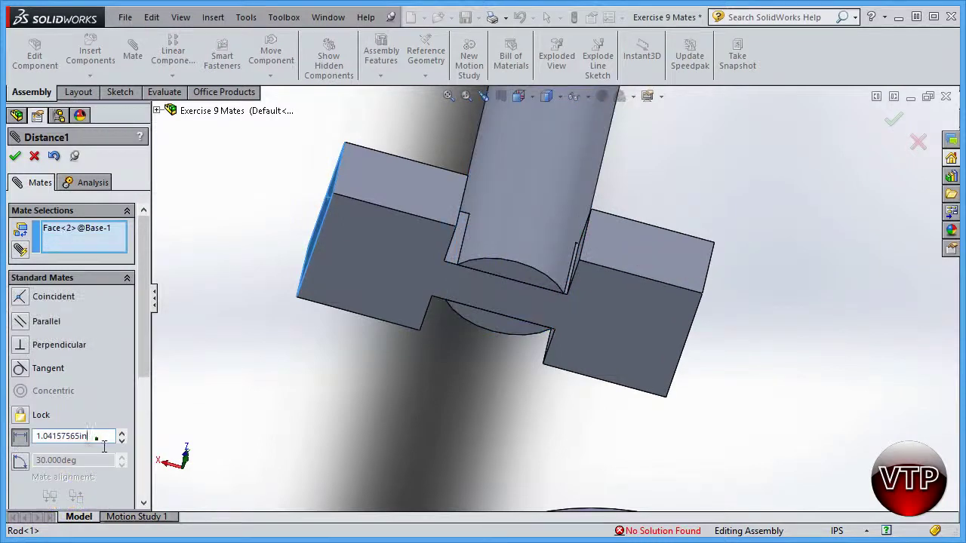
pyautogui.write('1.000in')
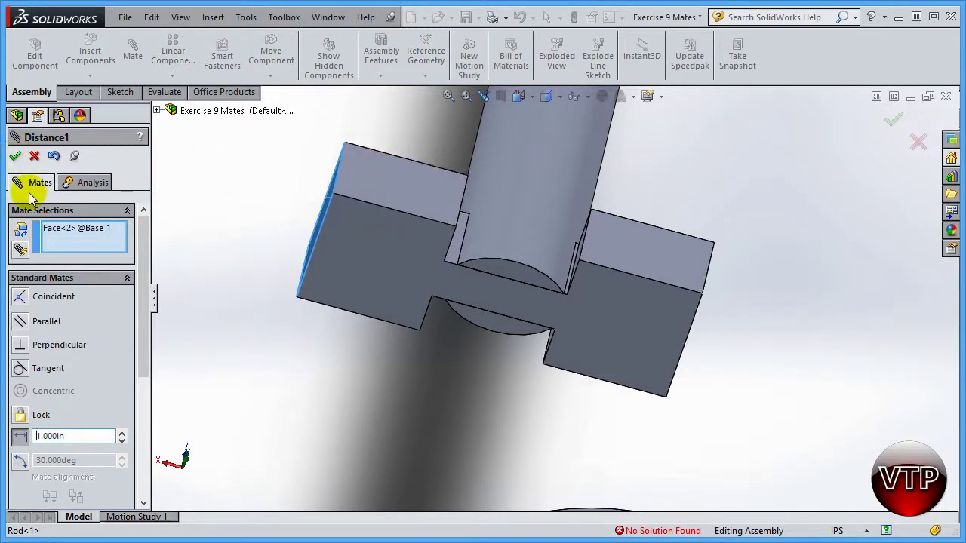
pyautogui.click(549, 180)
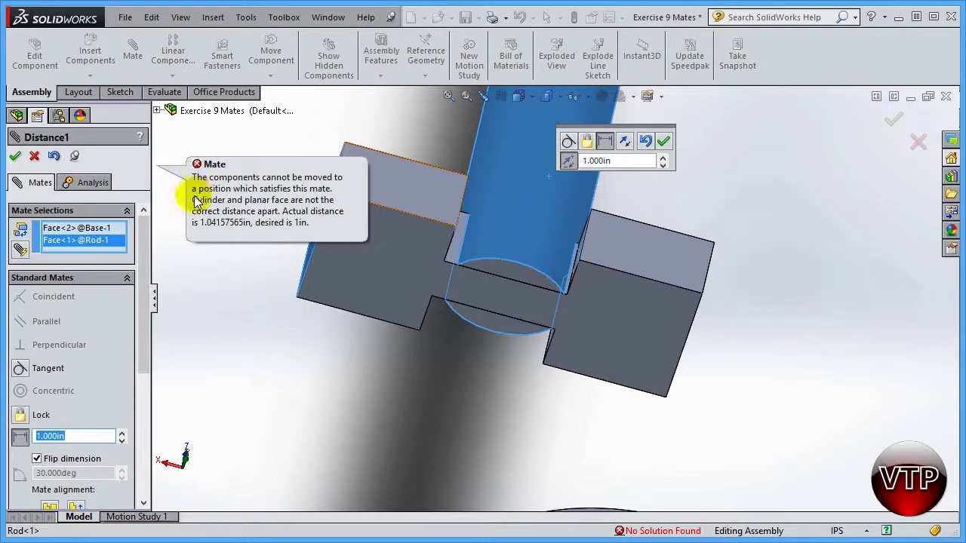
# - Set the rod-to-base distance mate to 0.9 in and force it to solve
pyautogui.click(97, 436)
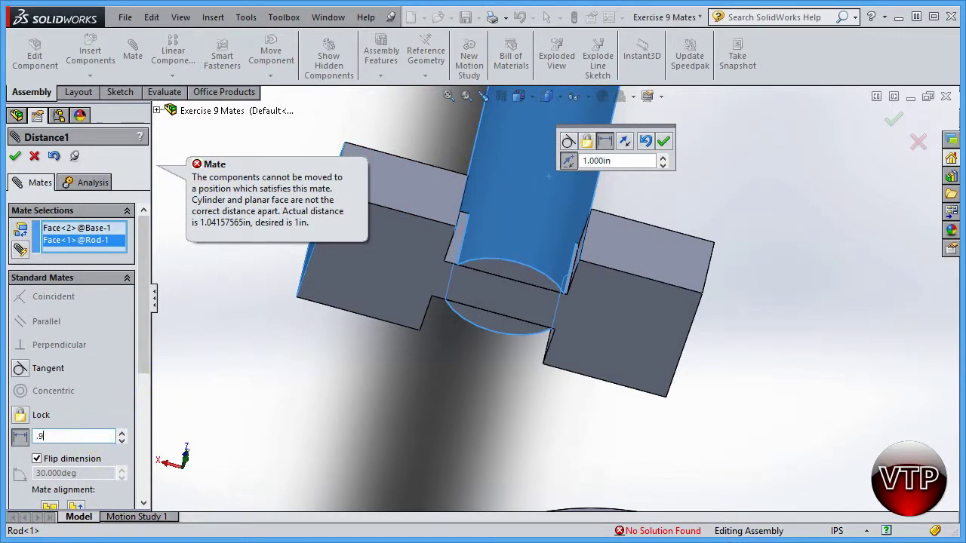
pyautogui.press('Return')
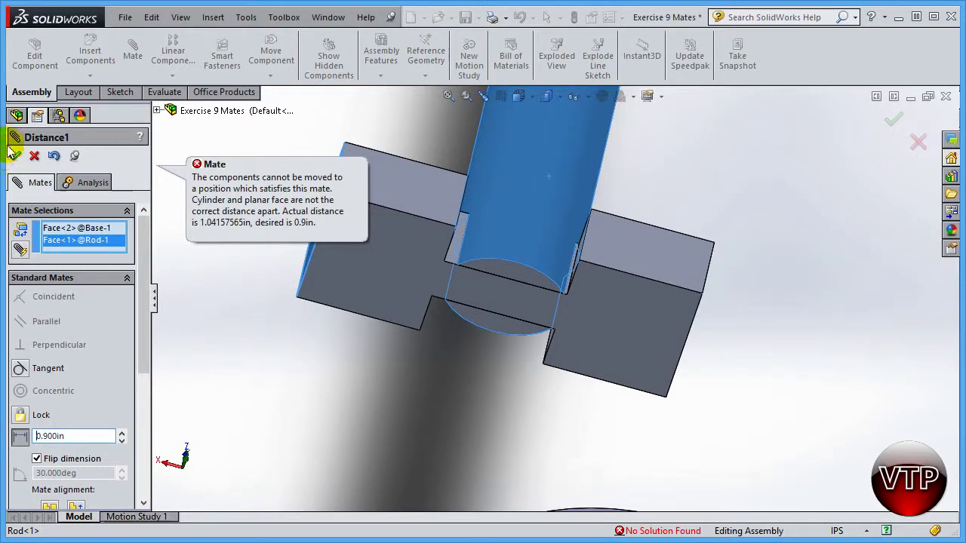
pyautogui.click(15, 157)
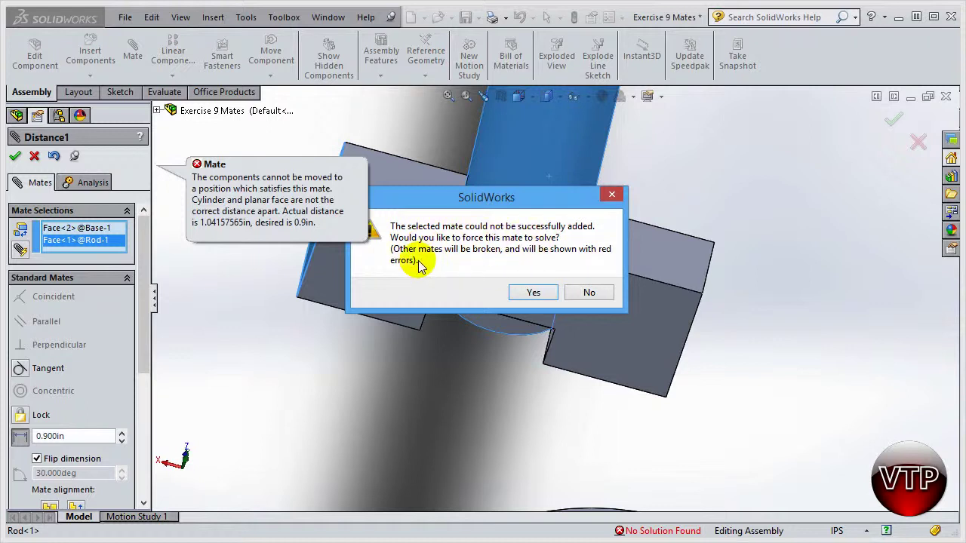
pyautogui.click(532, 294)
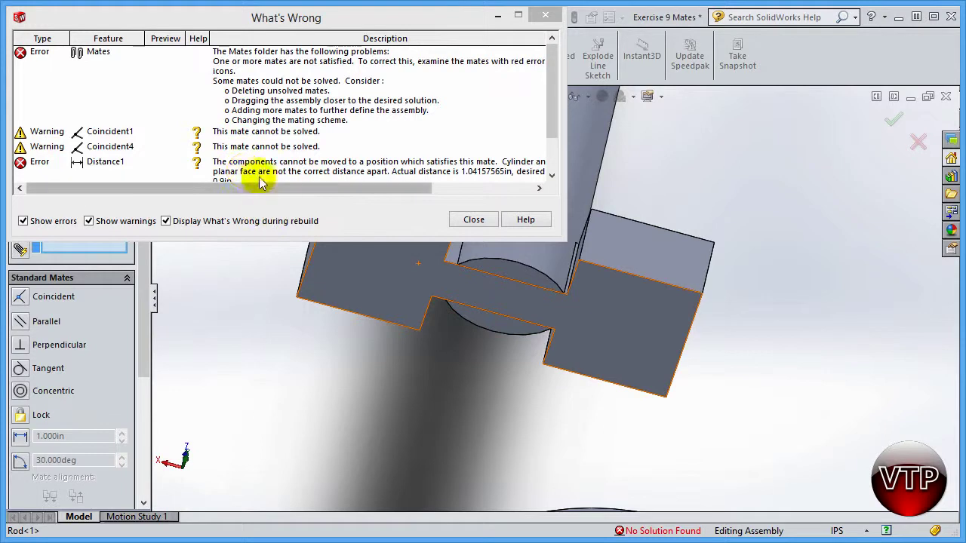
# - Enlarge the What's Wrong report to read all the mate errors, and leave the report and the Mate command
pyautogui.moveTo(298, 248); pyautogui.dragTo(263, 388)
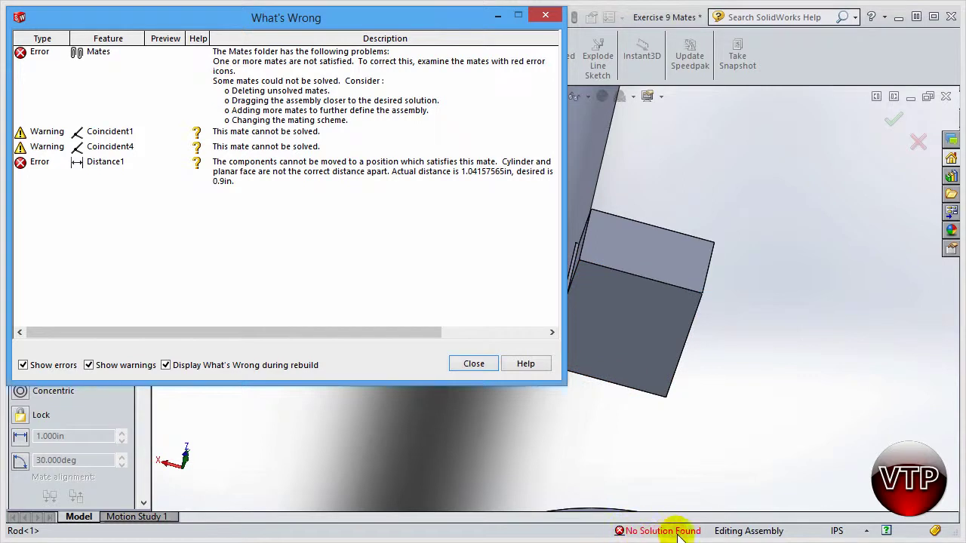
pyautogui.click(475, 363)
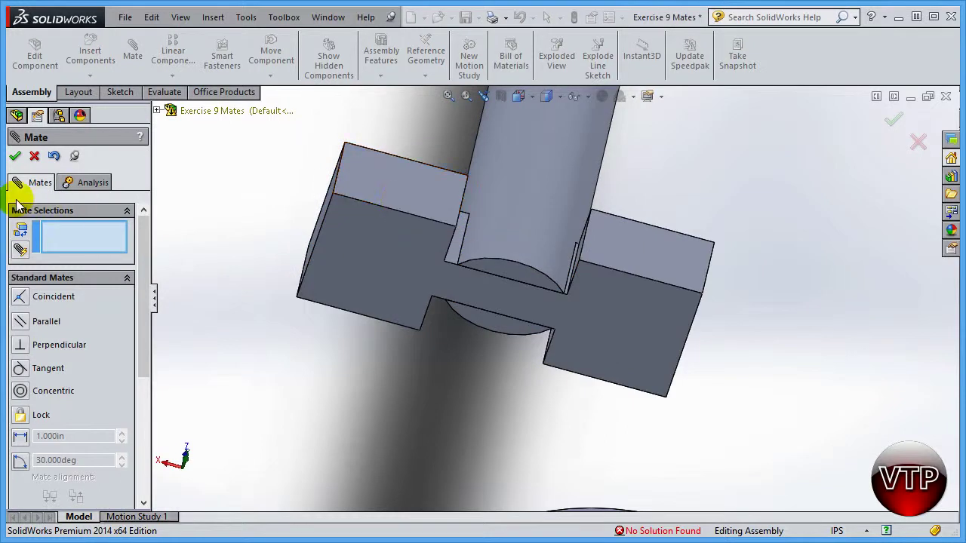
pyautogui.click(34, 156)
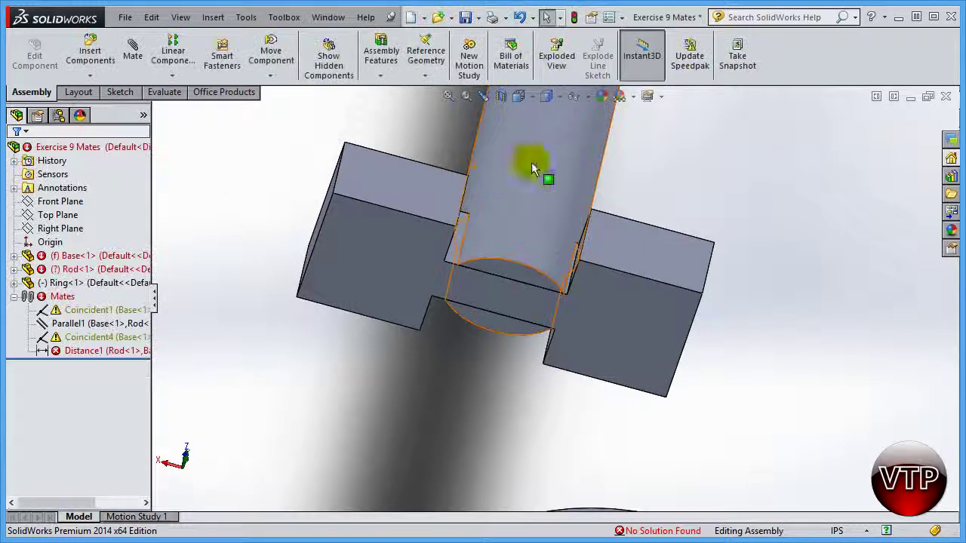
# - Review the Coincident1 mate's selections and options without changing them, and undo the forced distance mate
pyautogui.click(546, 162)
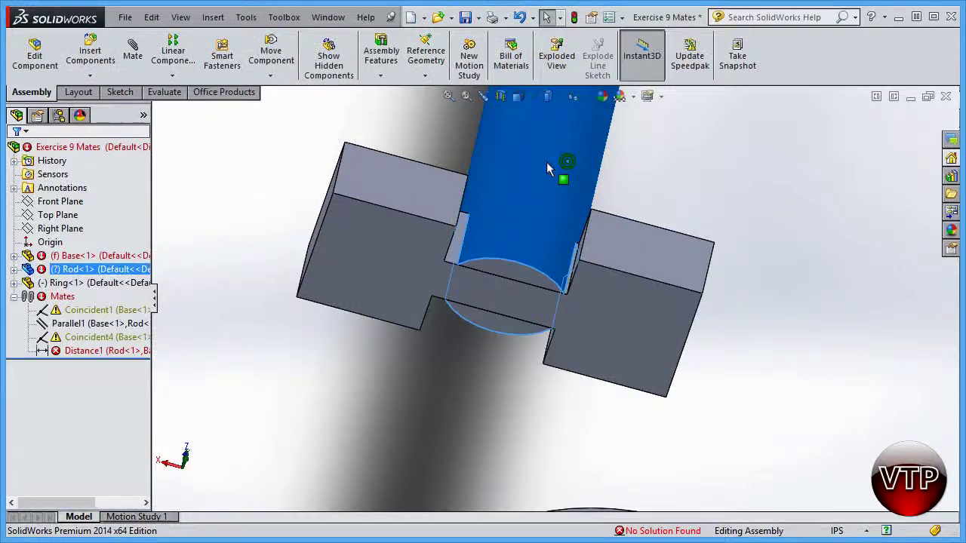
pyautogui.click(72, 311)
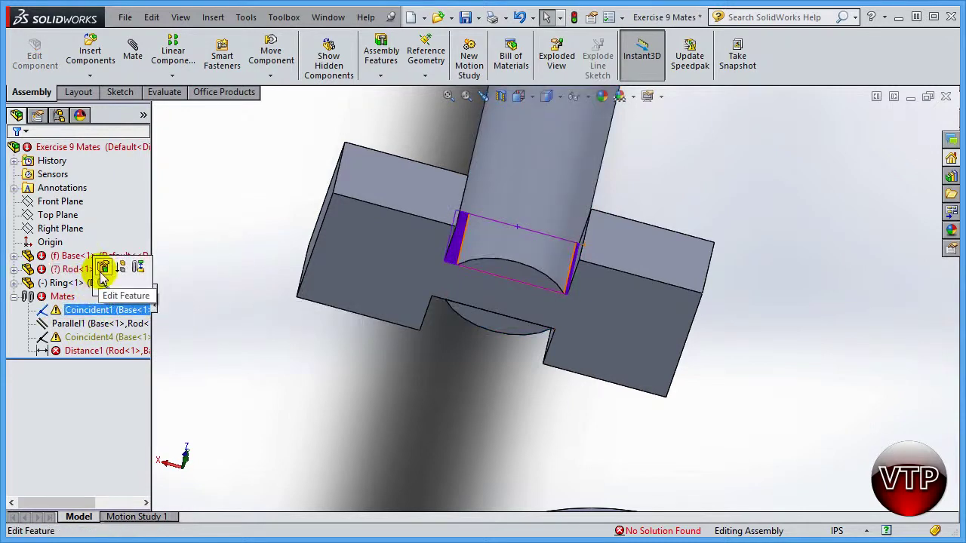
pyautogui.click(104, 273)
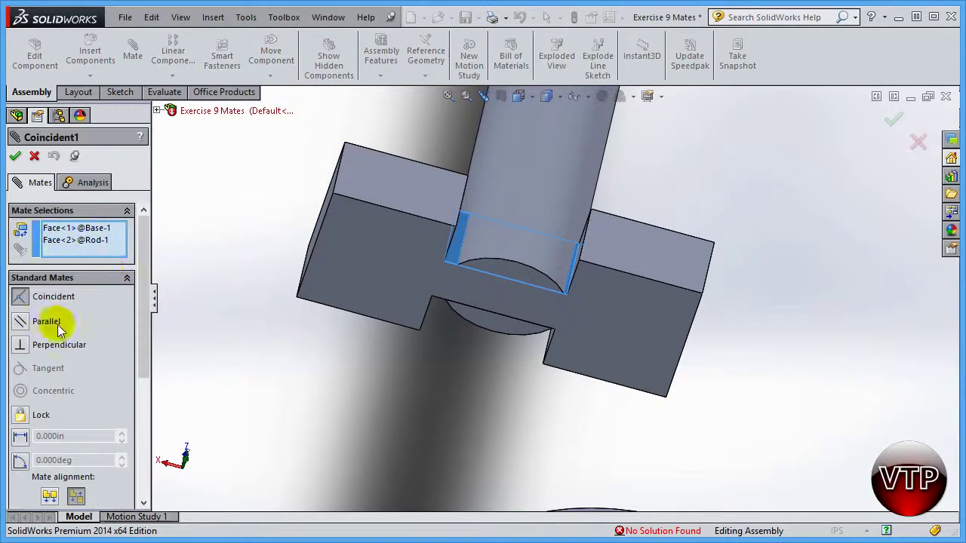
pyautogui.moveTo(139, 348); pyautogui.dragTo(139, 457)
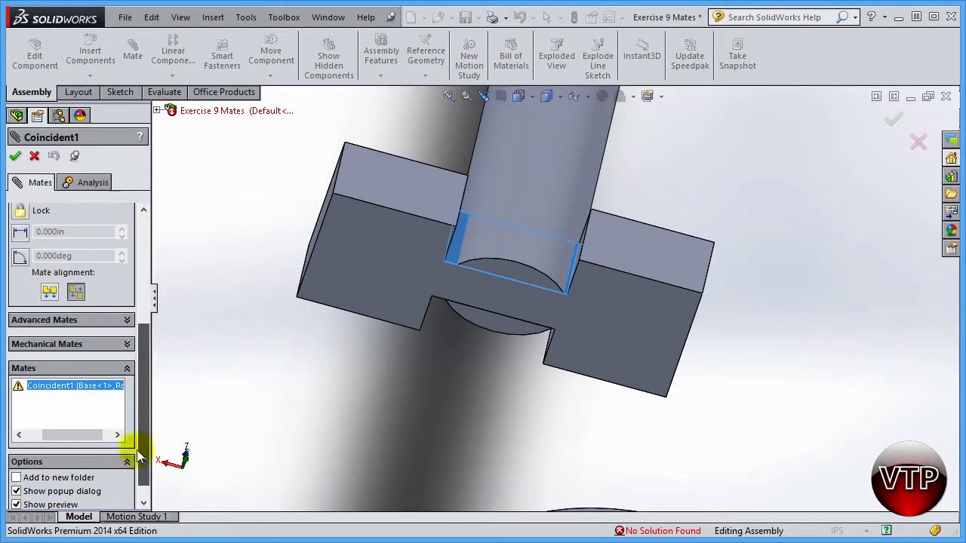
pyautogui.click(34, 155)
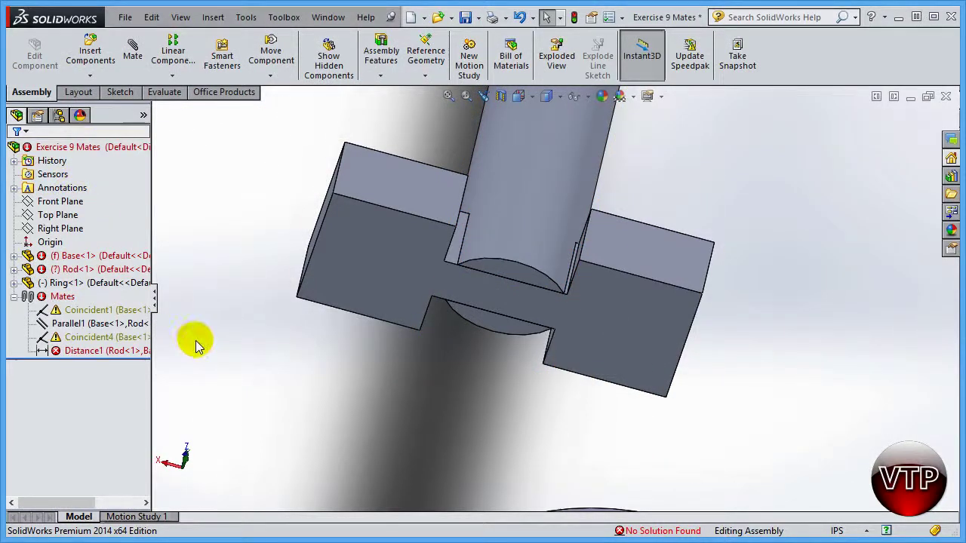
pyautogui.hotkey('ctrl', 'z')
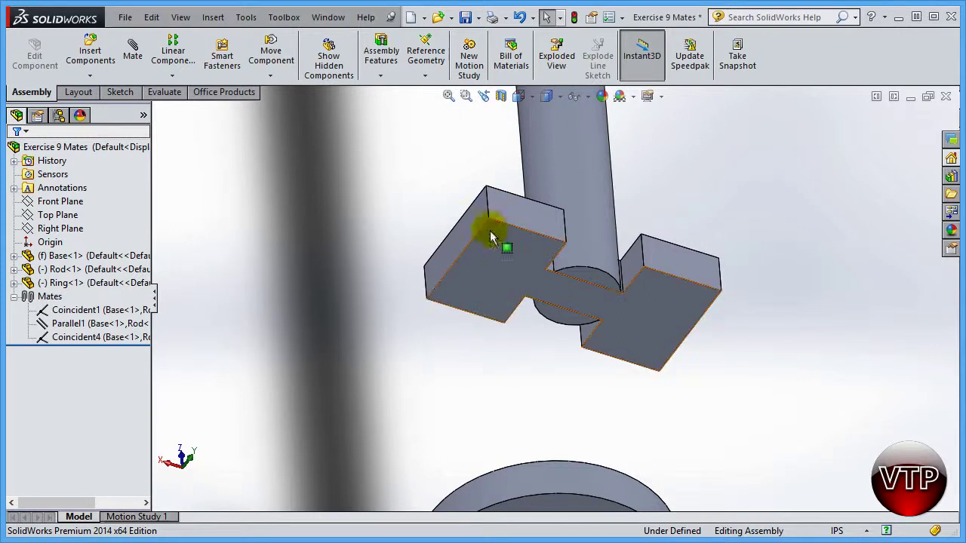
# - Start a mate between the corner vertex of the rod's notch and the nearest inner slot corner of the base, previewing it as coincident
pyautogui.click(131, 49)
pyautogui.scroll(-5, 567, 277)
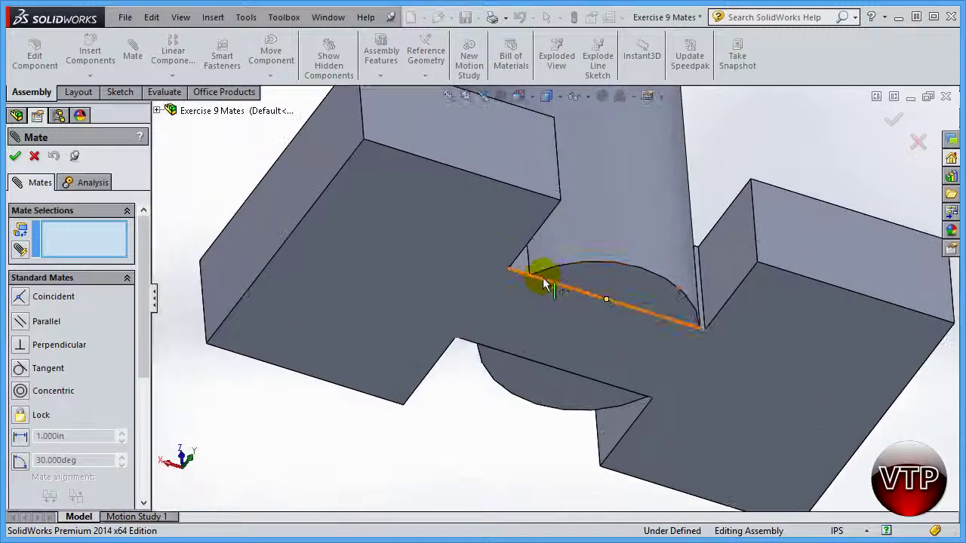
pyautogui.click(532, 277)
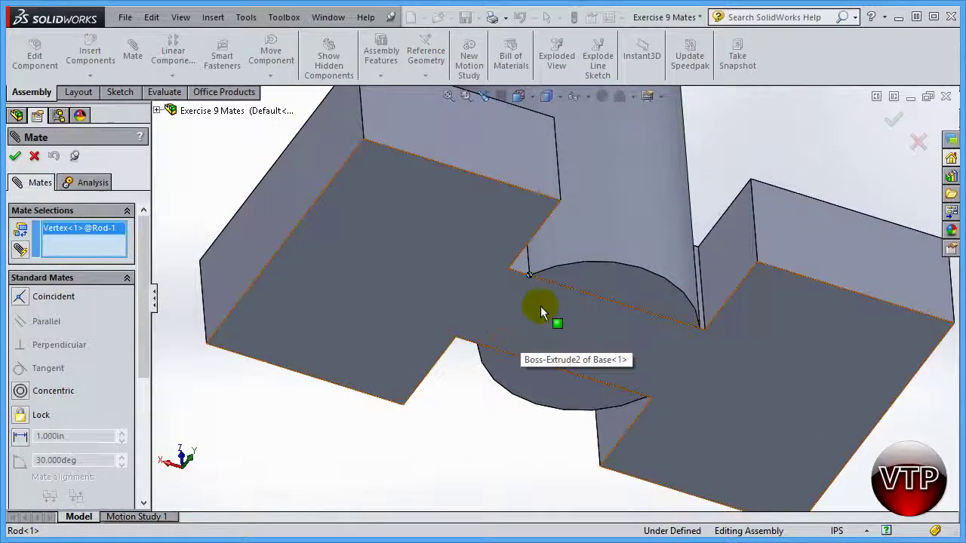
pyautogui.moveTo(539, 325); pyautogui.dragTo(498, 309, button='middle')
pyautogui.scroll(-4, 506, 286)
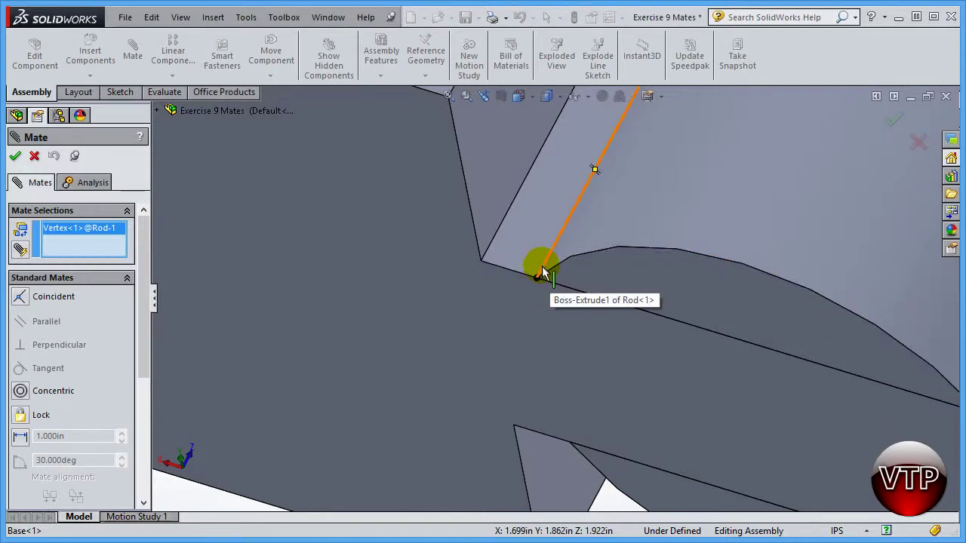
pyautogui.click(481, 262)
pyautogui.click(23, 299)
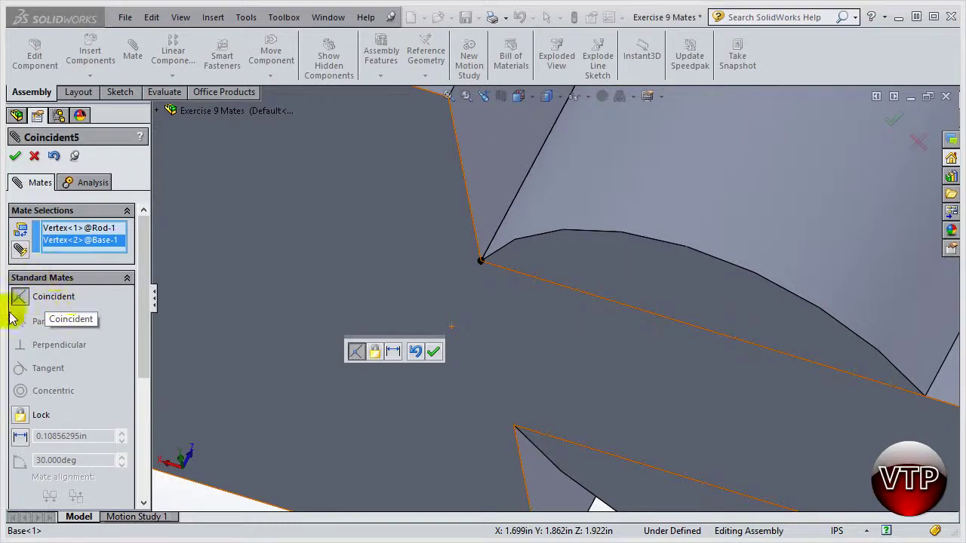
# - Change the mate between the rod and base vertices to a distance of 0.1 in, and finish mating
pyautogui.click(22, 443)
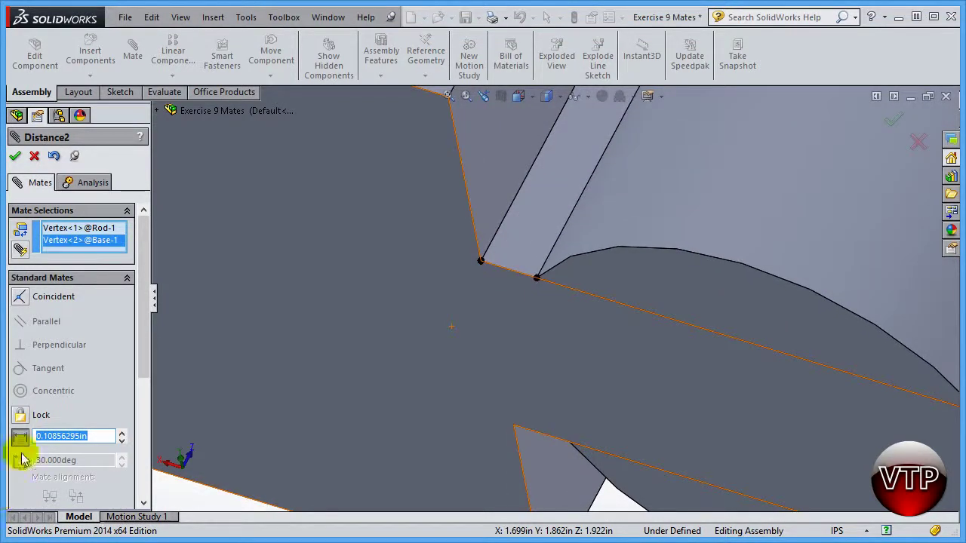
pyautogui.moveTo(92, 436); pyautogui.dragTo(41, 445)
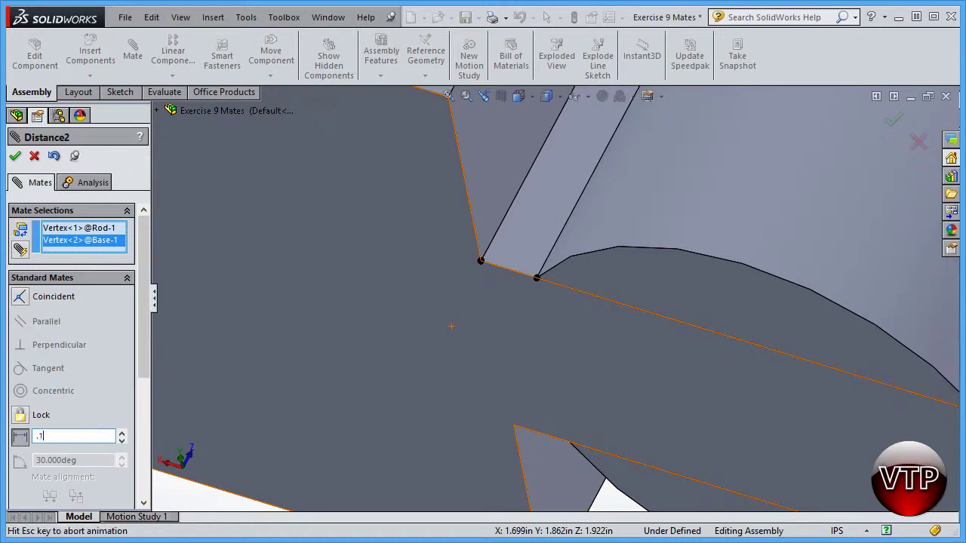
pyautogui.press('Return')
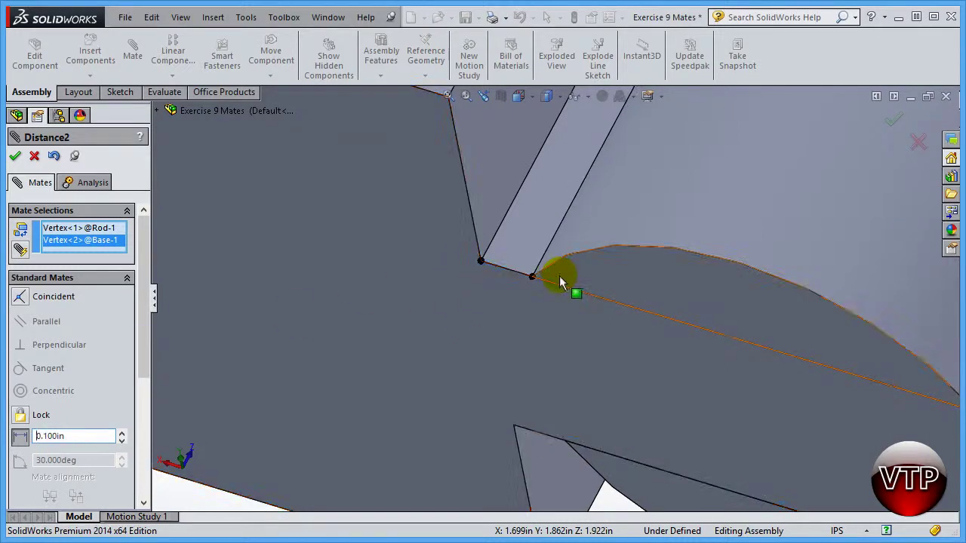
pyautogui.click(16, 157)
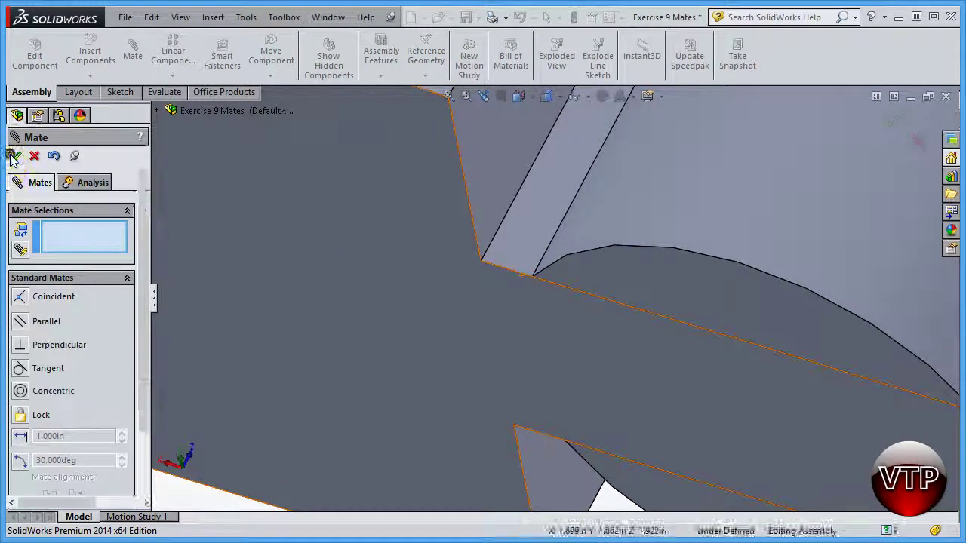
pyautogui.click(15, 155)
pyautogui.scroll(3, 637, 362)
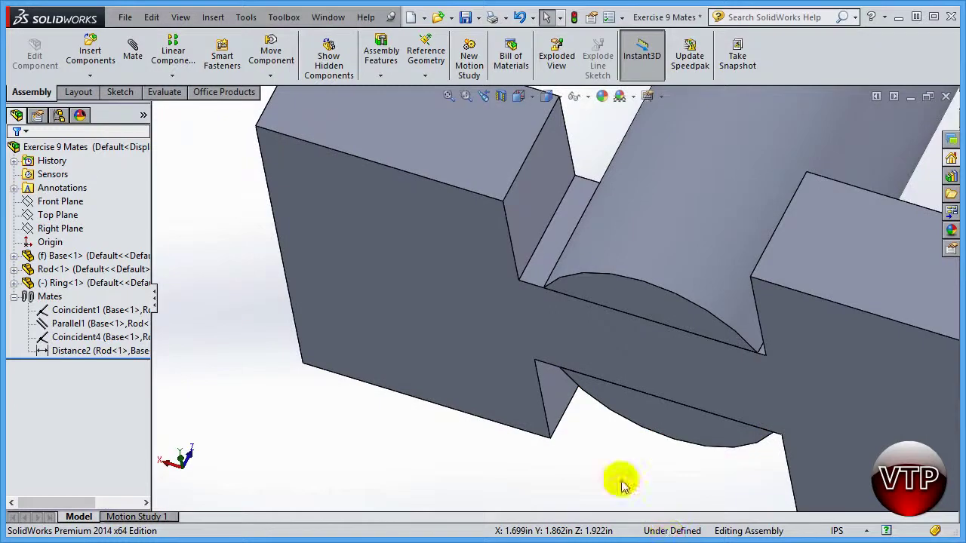
pyautogui.scroll(5, 604, 472)
pyautogui.click(677, 441)
pyautogui.click(762, 330)
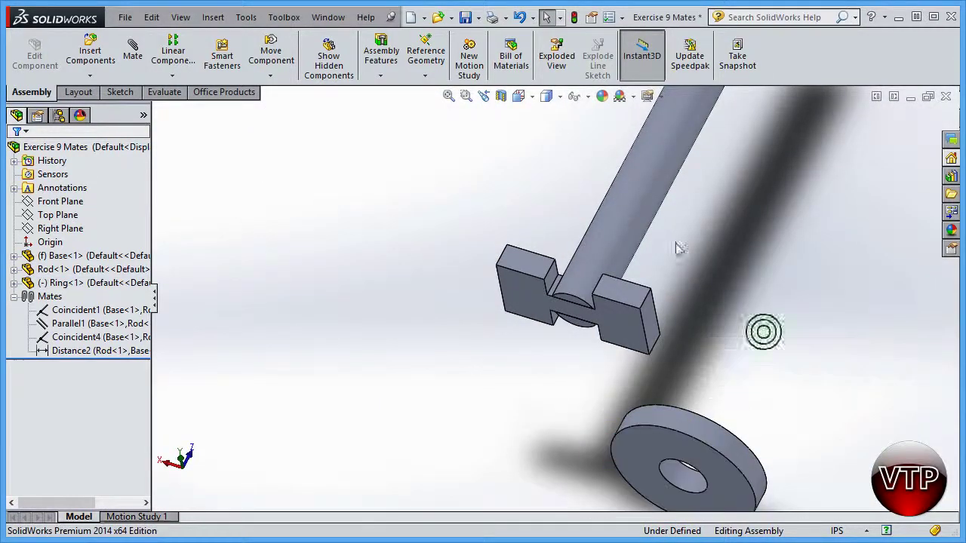
# - Check whether the mated rod and the base can still be moved, and clear the selection
pyautogui.click(611, 222)
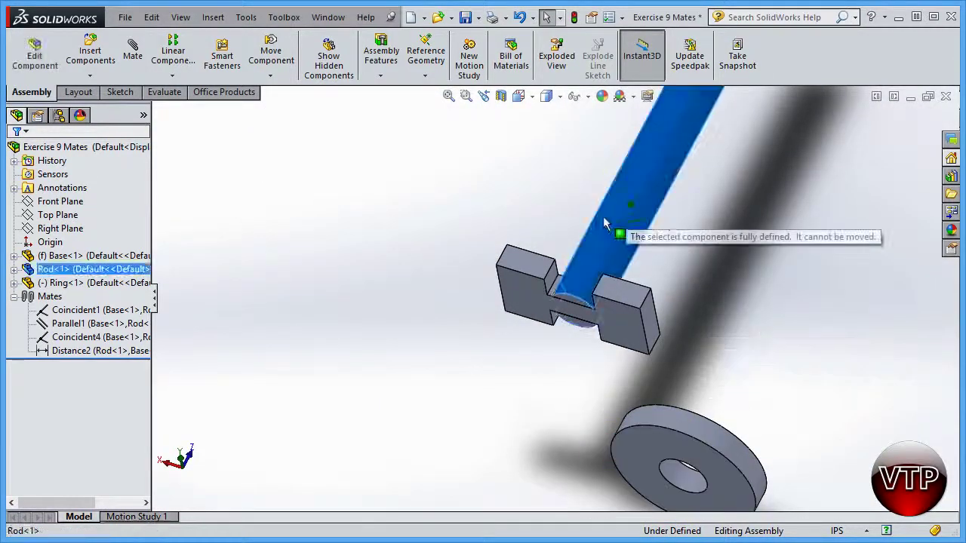
pyautogui.click(630, 330)
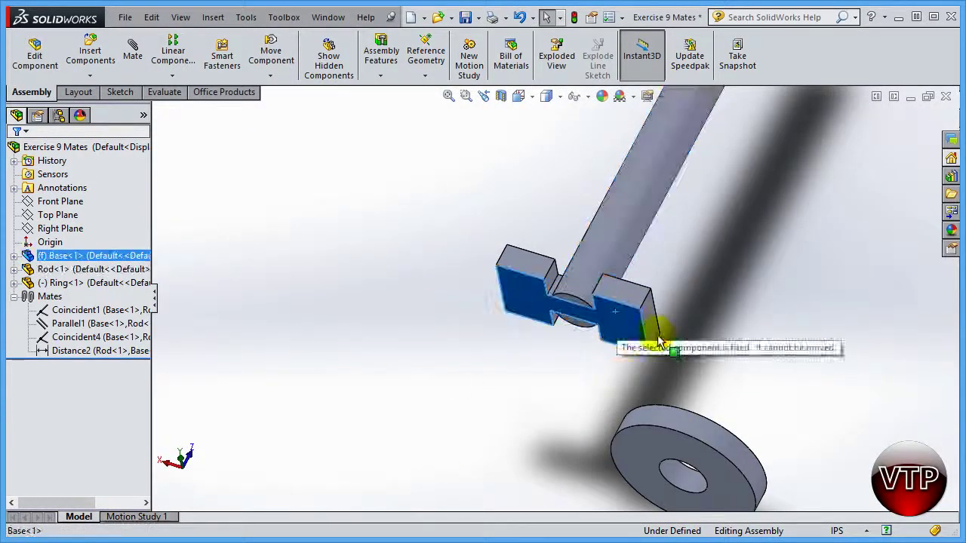
pyautogui.click(631, 295)
pyautogui.click(611, 217)
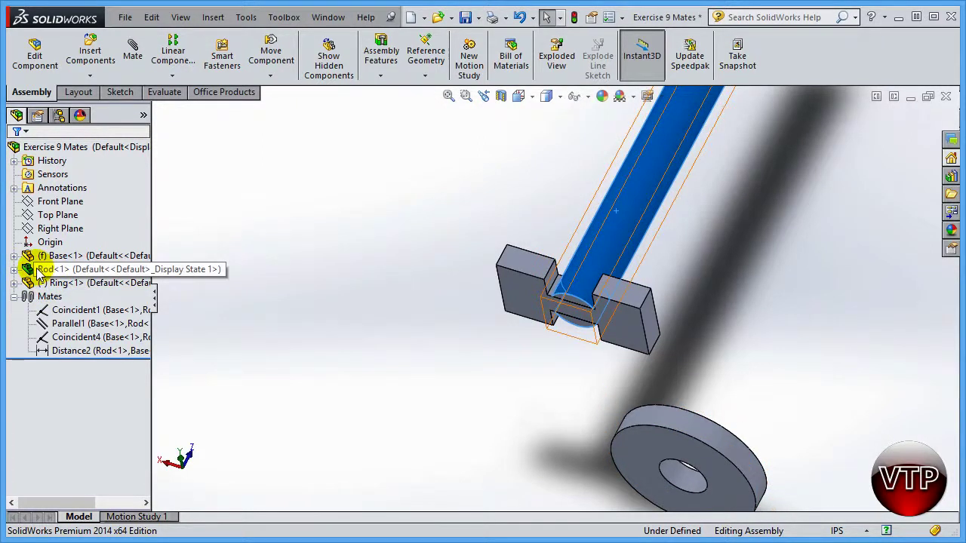
pyautogui.click(387, 234)
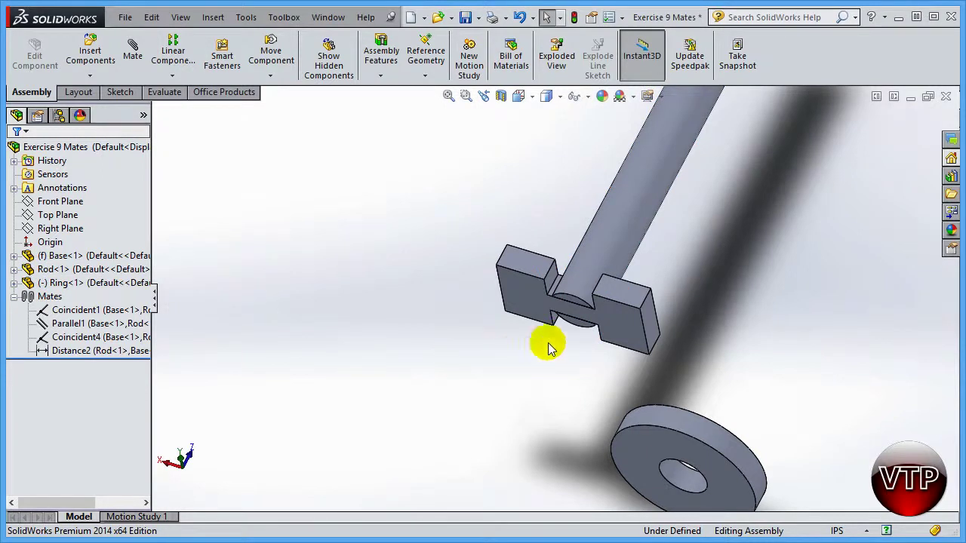
# - View the assembly normal to the base's side face to examine how the rod sits in the base
pyautogui.moveTo(577, 281); pyautogui.dragTo(568, 232, button='middle')
pyautogui.click(574, 242)
pyautogui.moveTo(573, 241); pyautogui.dragTo(568, 337)
pyautogui.click(569, 336)
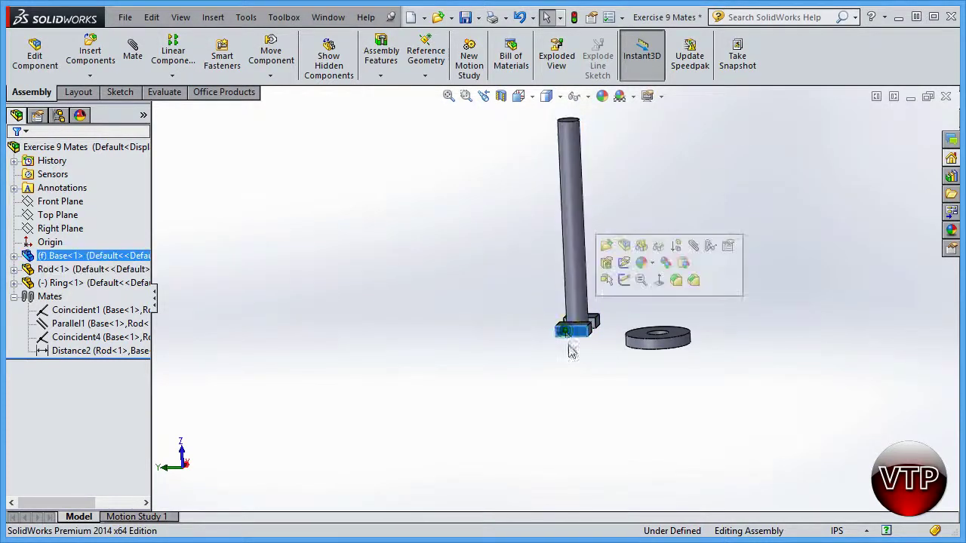
pyautogui.scroll(3, 578, 287)
pyautogui.scroll(-3, 566, 317)
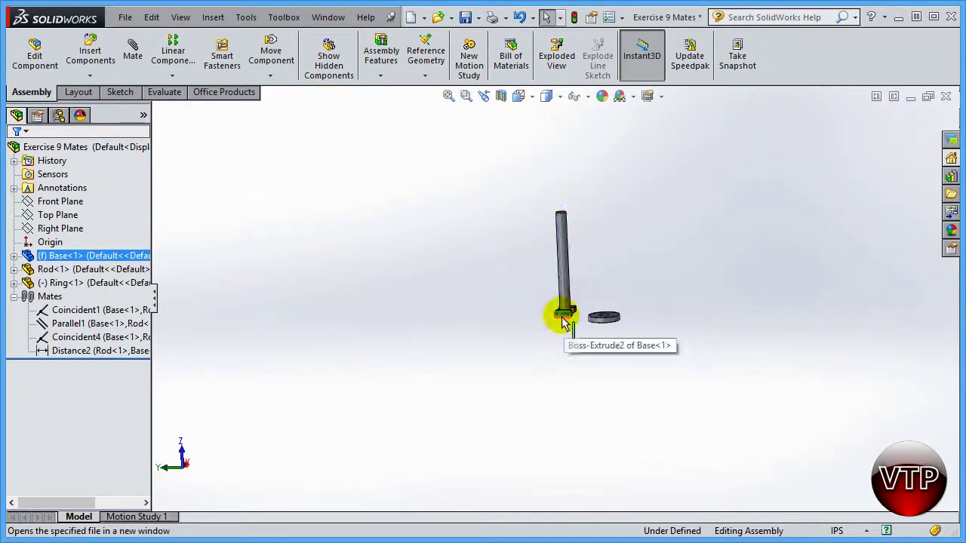
pyautogui.click(576, 310)
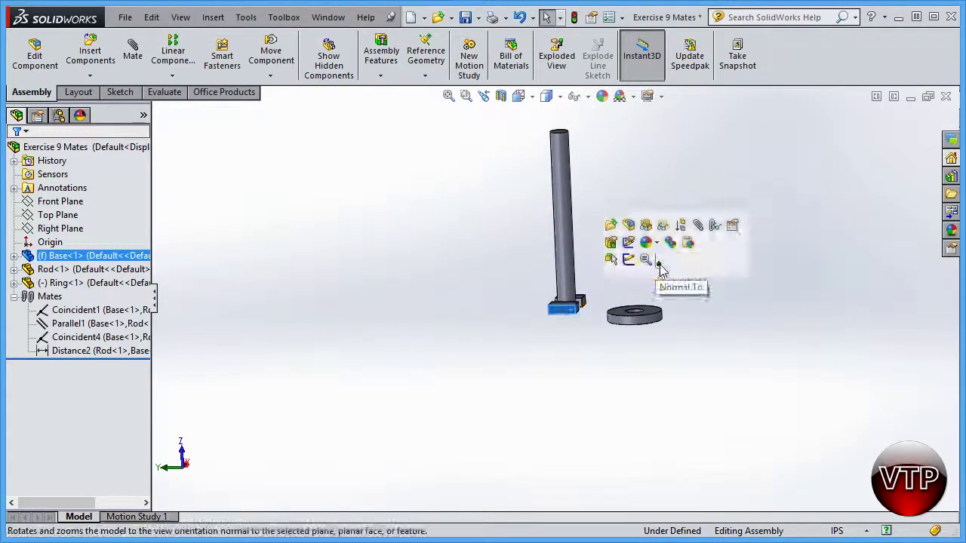
pyautogui.click(645, 260)
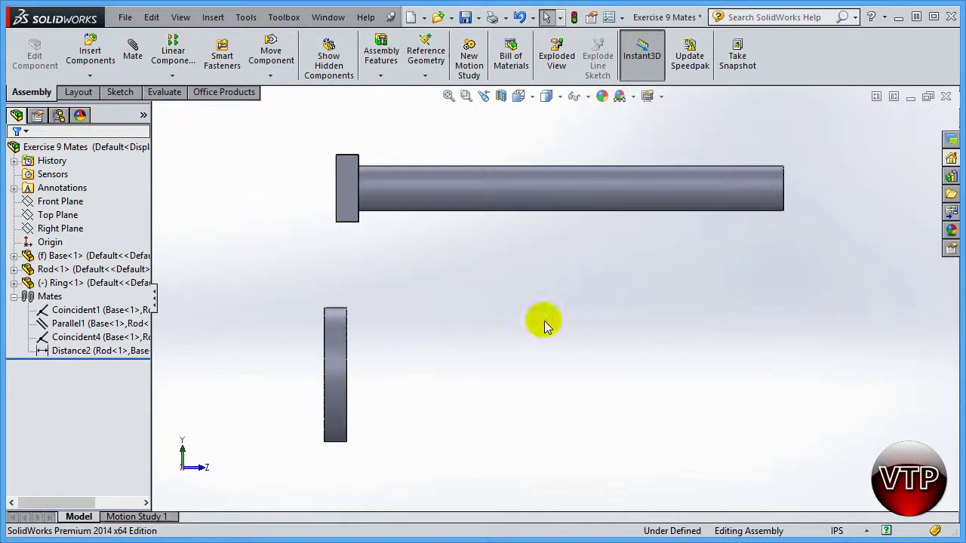
pyautogui.hotkey('ctrl', '8')
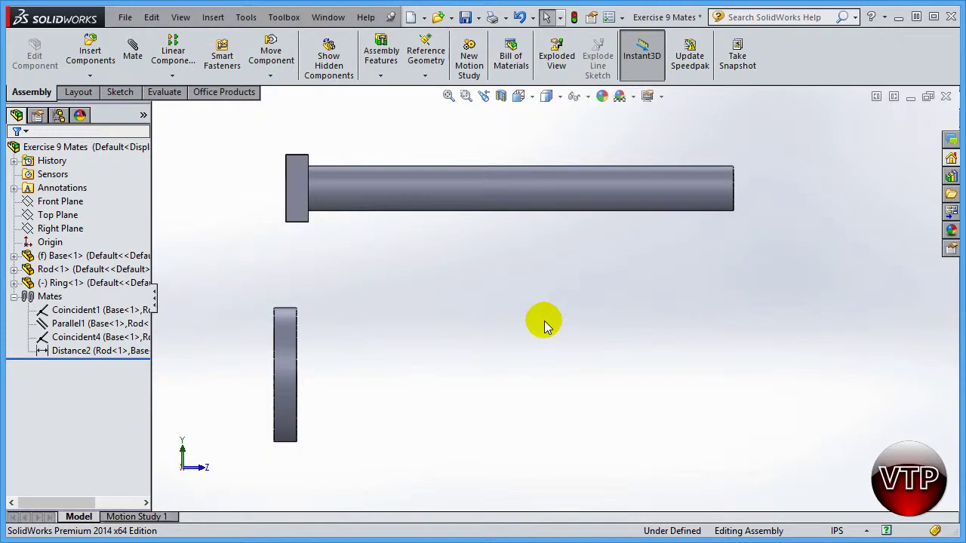
# - Move the free ring up and away from the base, to about mid-height beside the rod
pyautogui.moveTo(471, 345); pyautogui.dragTo(410, 358, button='middle')
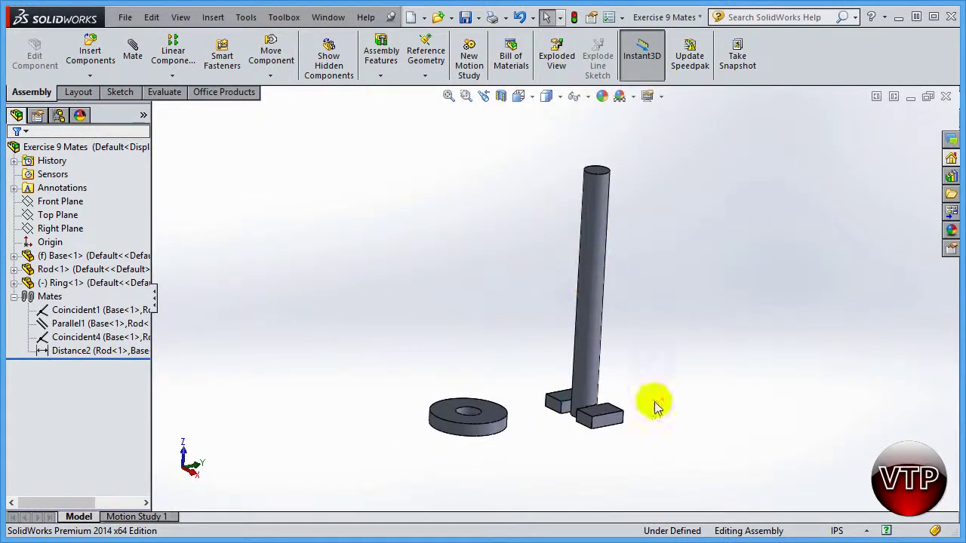
pyautogui.click(600, 411)
pyautogui.click(592, 371)
pyautogui.moveTo(491, 400); pyautogui.dragTo(437, 261)
pyautogui.moveTo(610, 136); pyautogui.dragTo(384, 278)
pyautogui.click(458, 231)
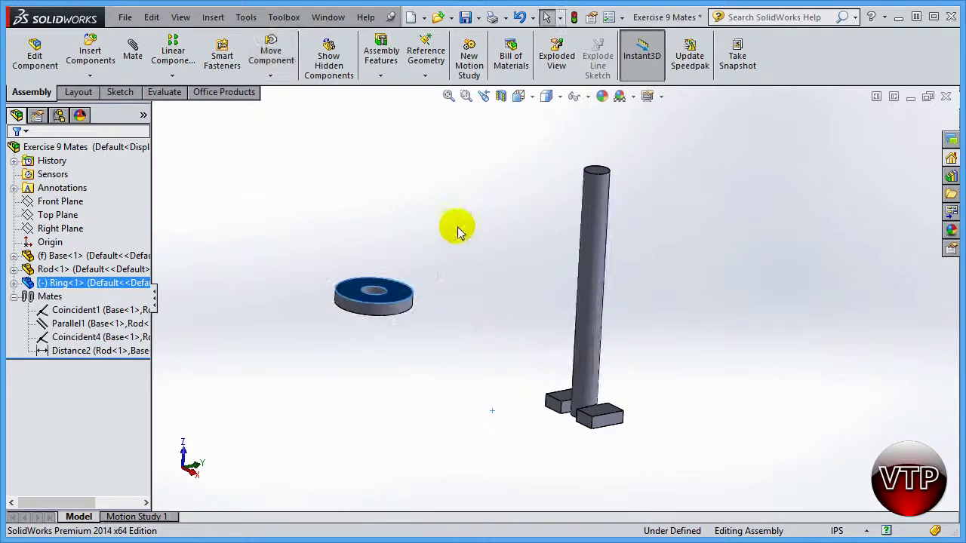
pyautogui.moveTo(457, 226); pyautogui.dragTo(587, 319, button='middle')
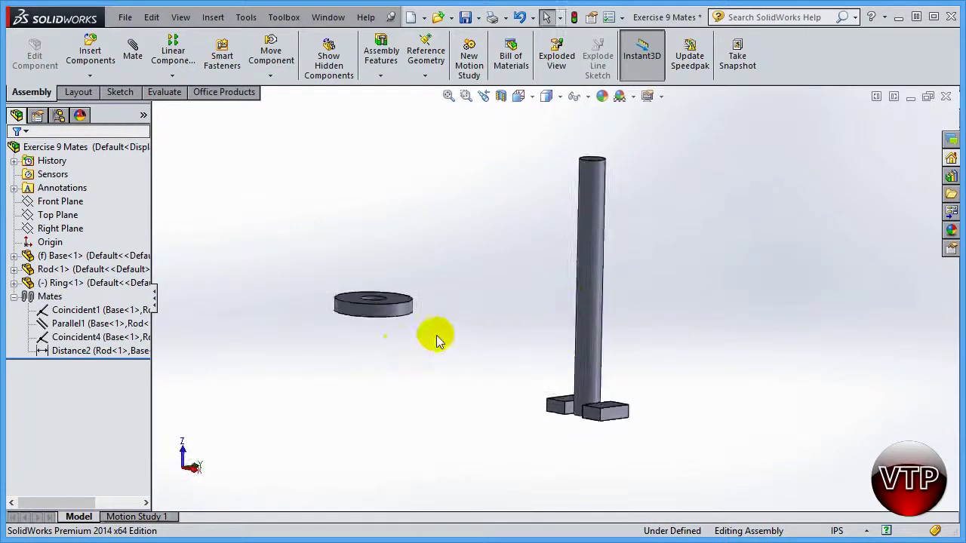